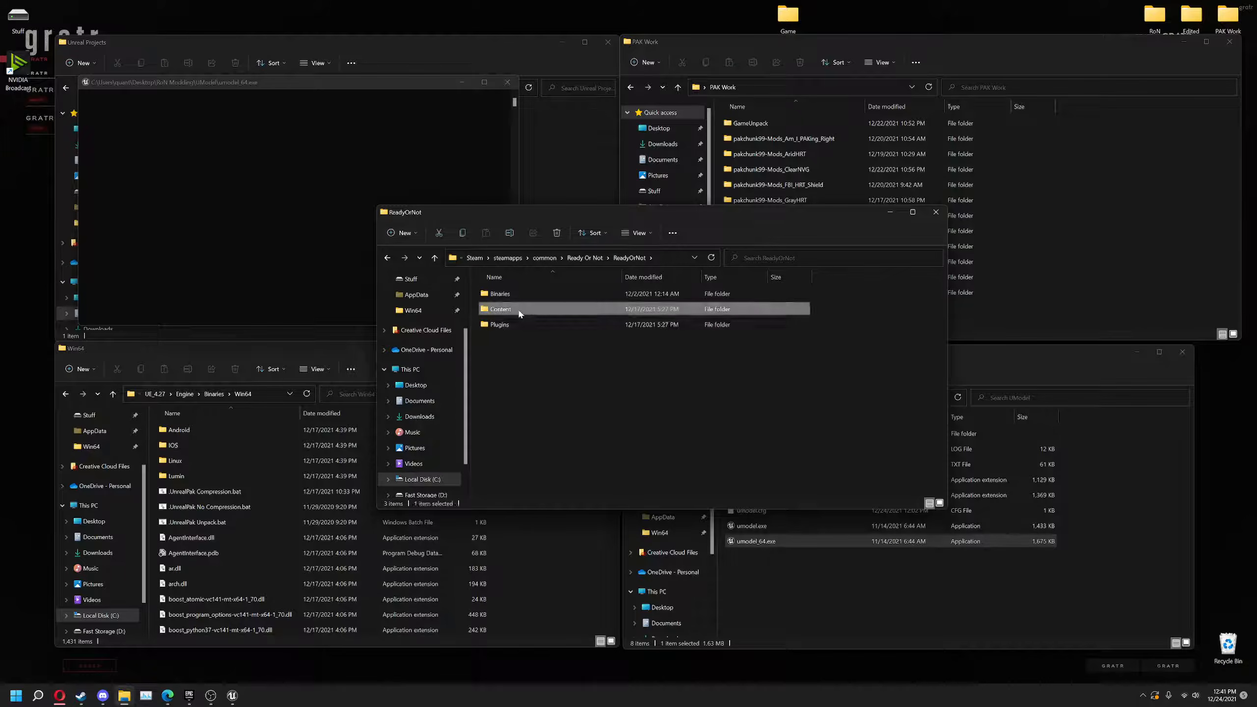
- Copy the path of Ready Or Not's Content\Paks folder and load it as the game files path in UE Viewer
double_click(522, 311)
double_click(506, 325)
left_click(645, 262)
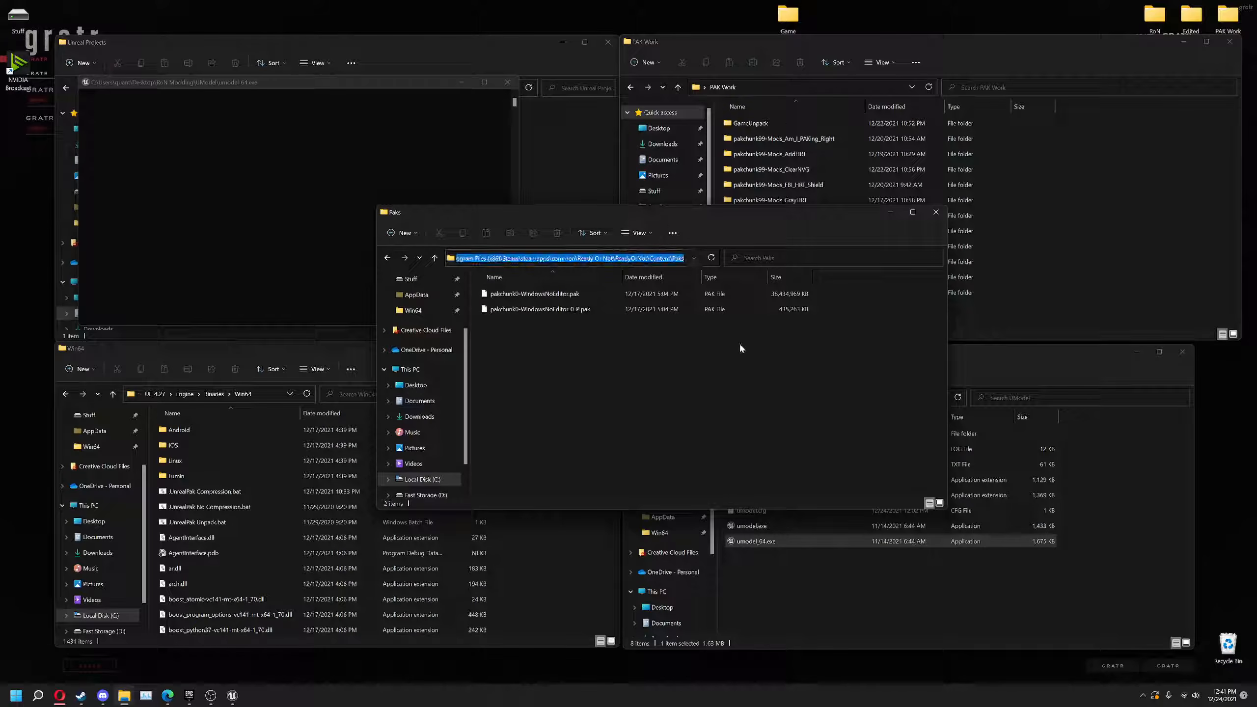
left_click(935, 212)
type("C:\\Program Files (x86)\\Steam\\steamapps\\common\\Ready Or Not\\ReadyOrNot\\Content\\Paks")
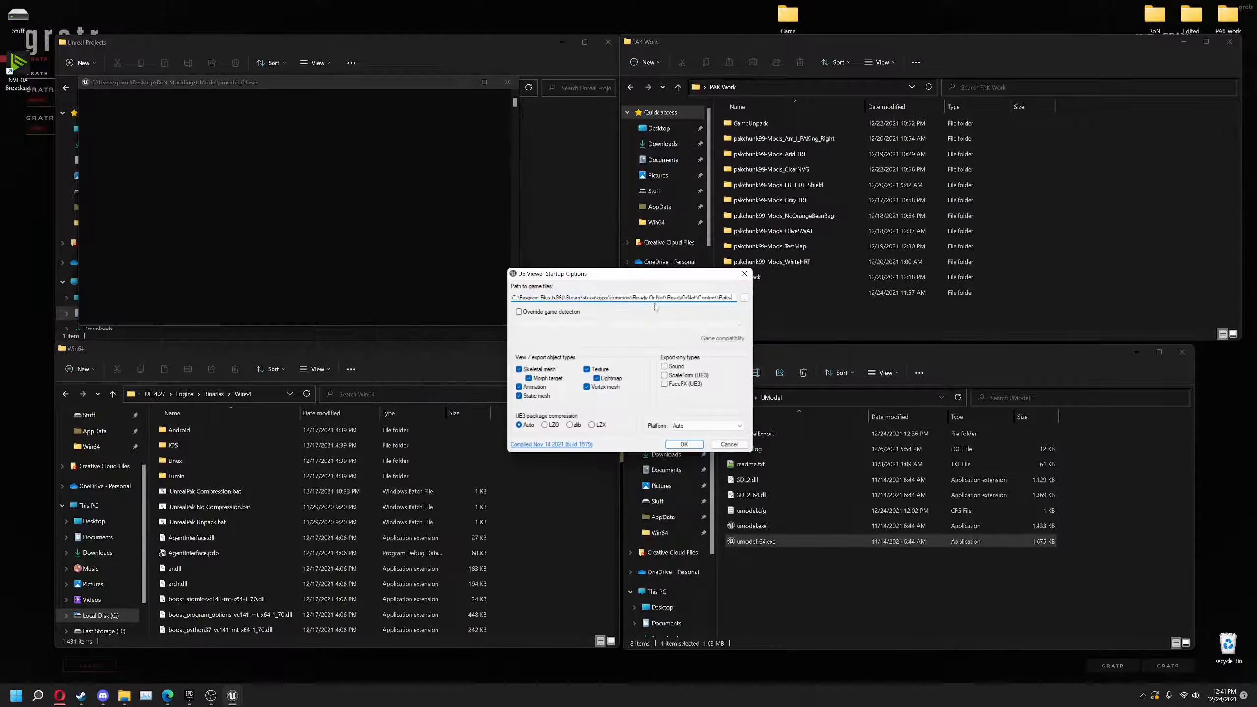
key("Return")
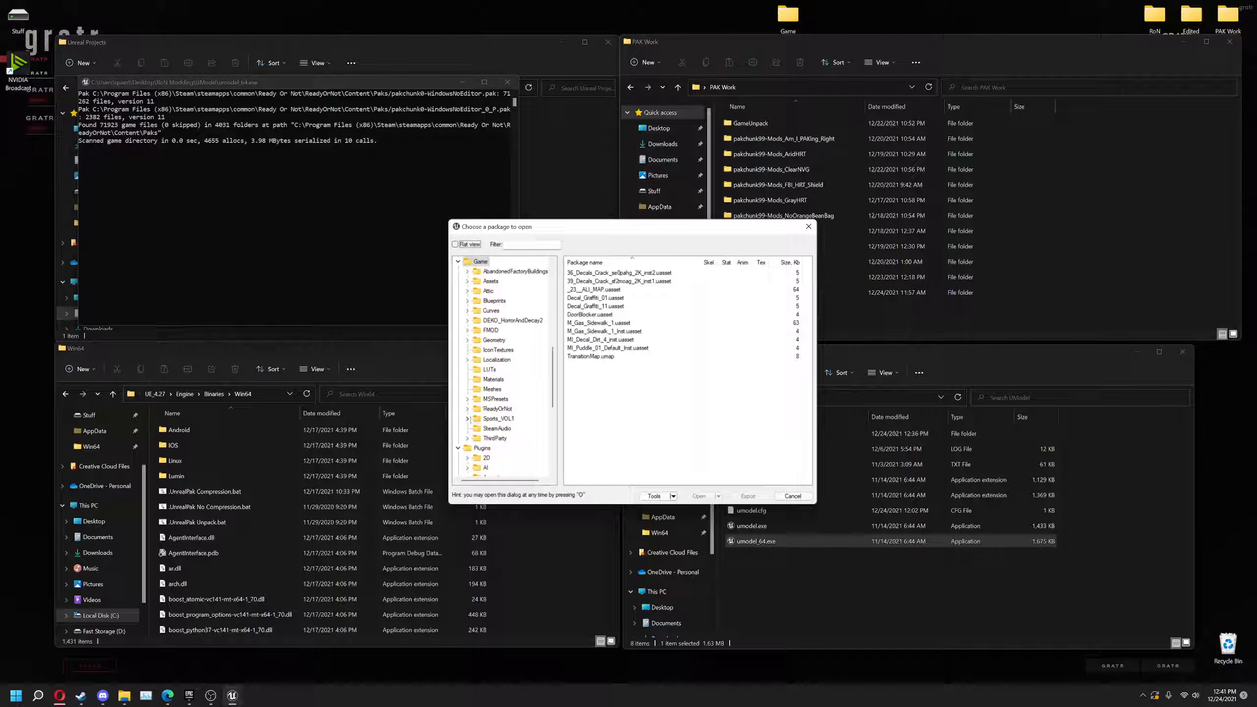
- Browse the package tree to ReadyOrNot/Assets/Weapons and show the contents of the HK416Test folder
left_click(467, 409)
scroll(492, 389, "down", 2)
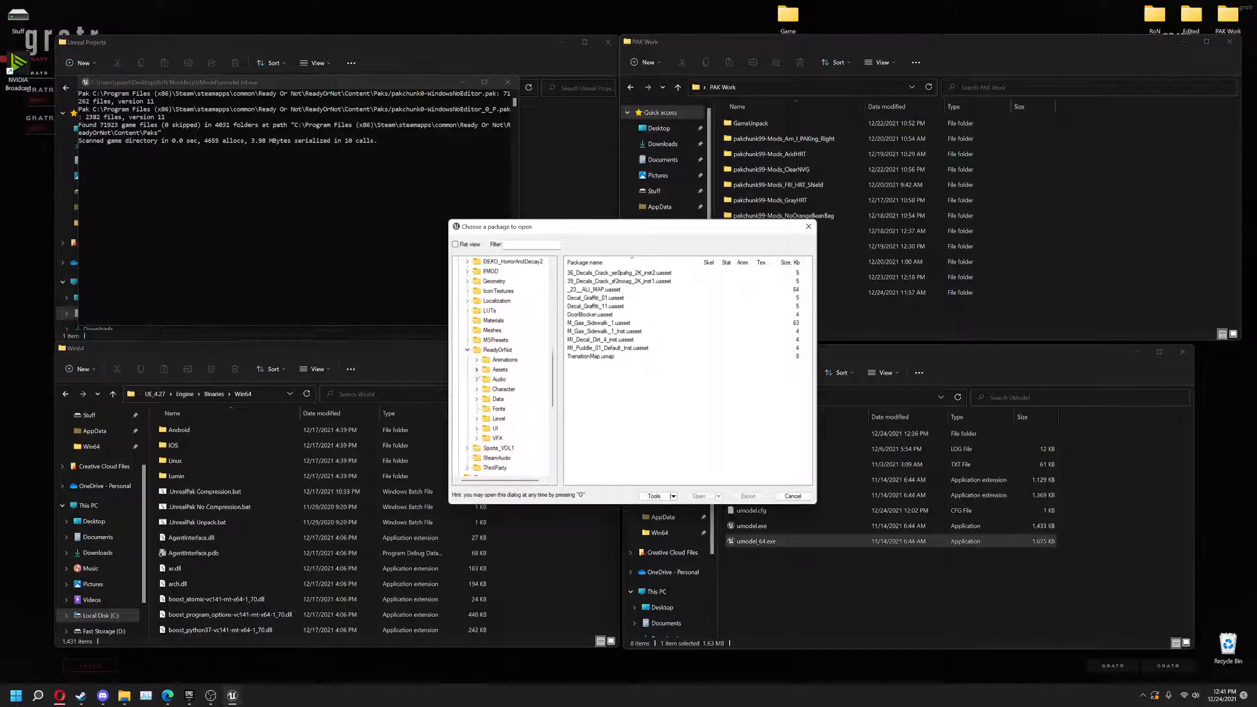
left_click(477, 369)
scroll(500, 376, "down", 2)
left_click(486, 301)
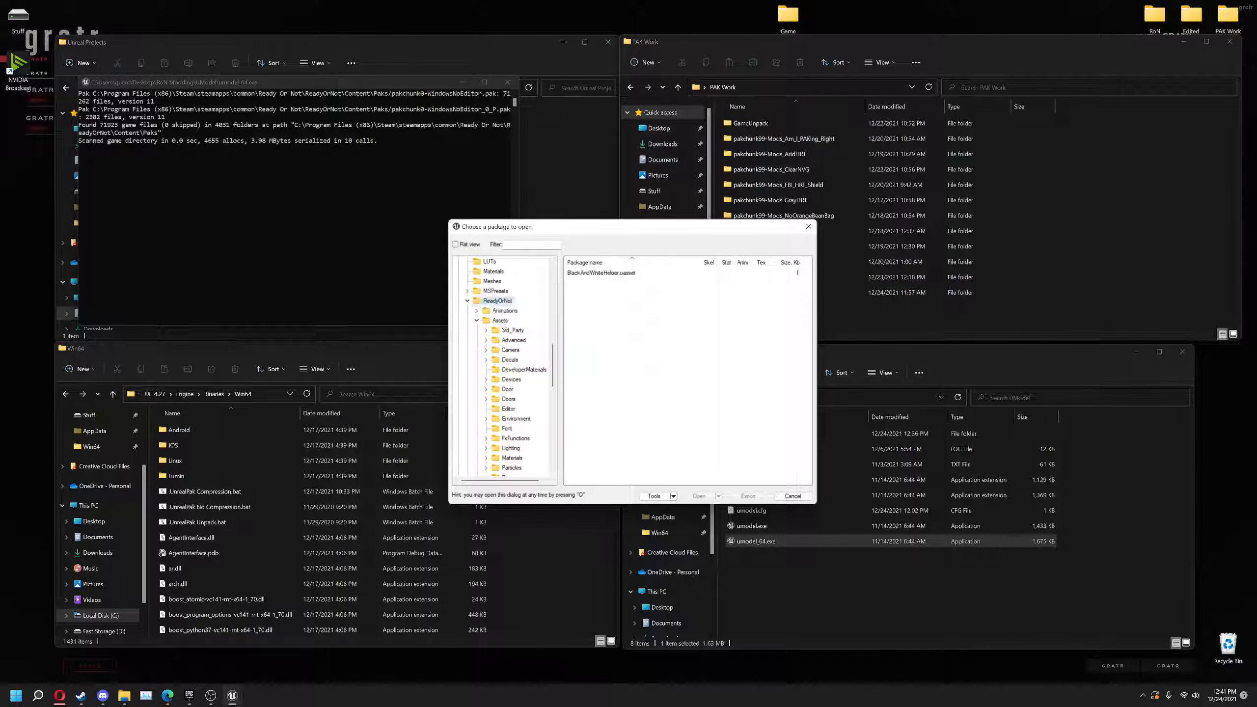
left_click(503, 329)
scroll(505, 376, "down", 4)
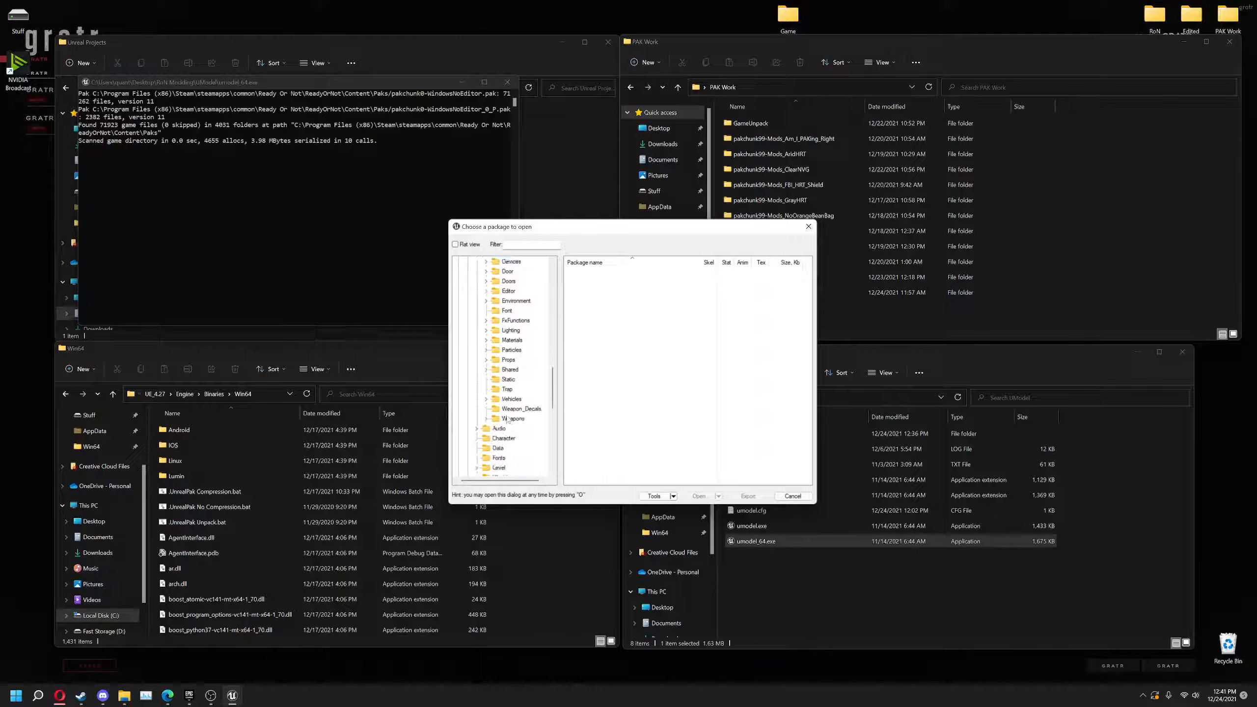
left_click(487, 419)
scroll(520, 436, "down", 5)
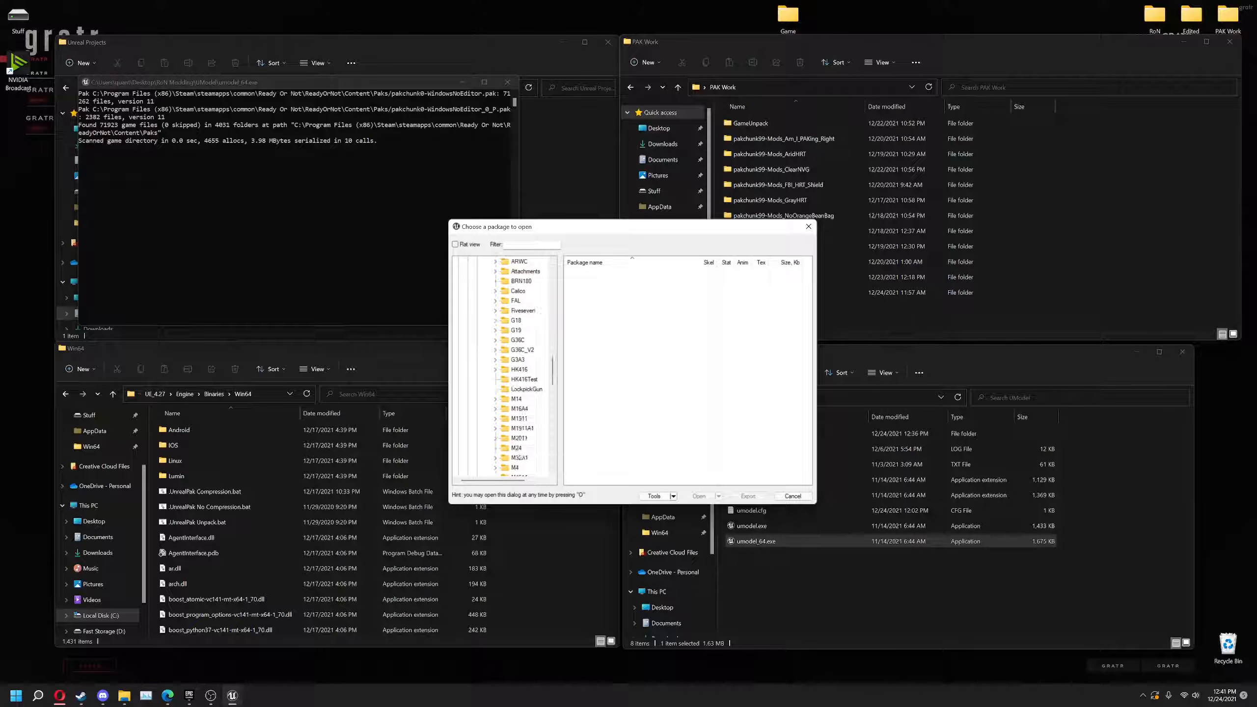
left_click(523, 291)
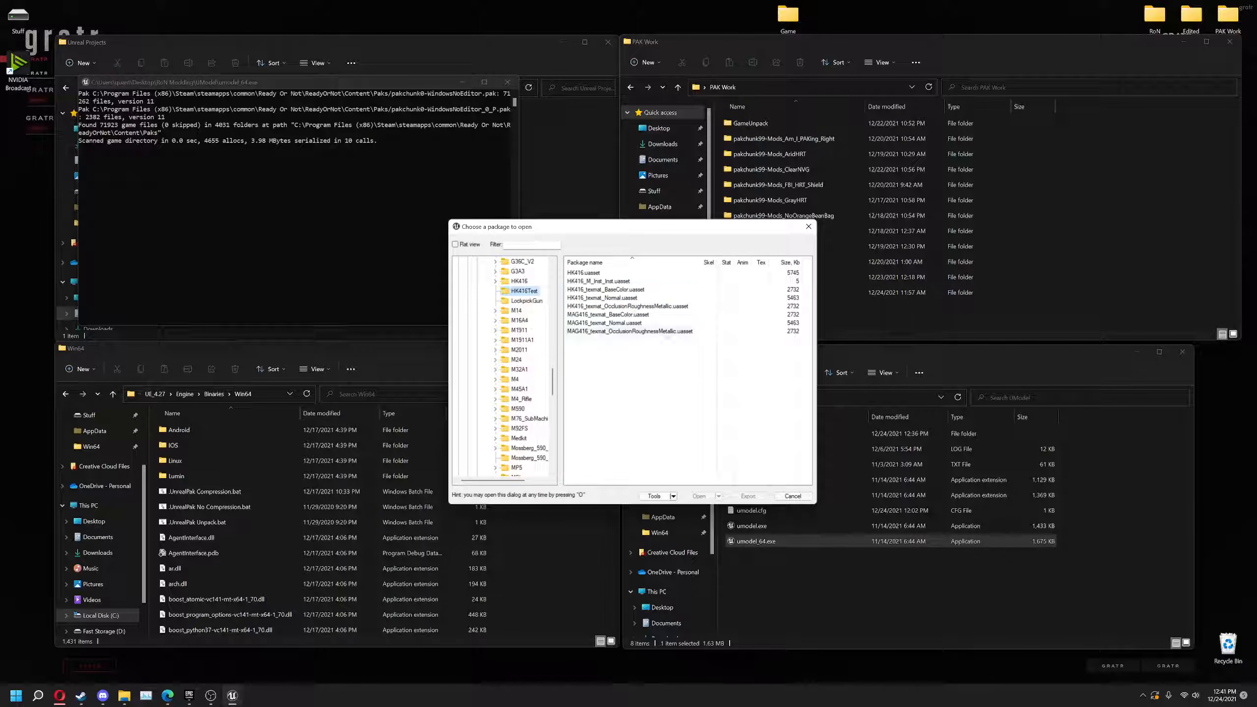
- Open the HK416_texmat_BaseColor.uasset package, specifying Unreal engine 4.27 as its engine version
left_click(612, 290)
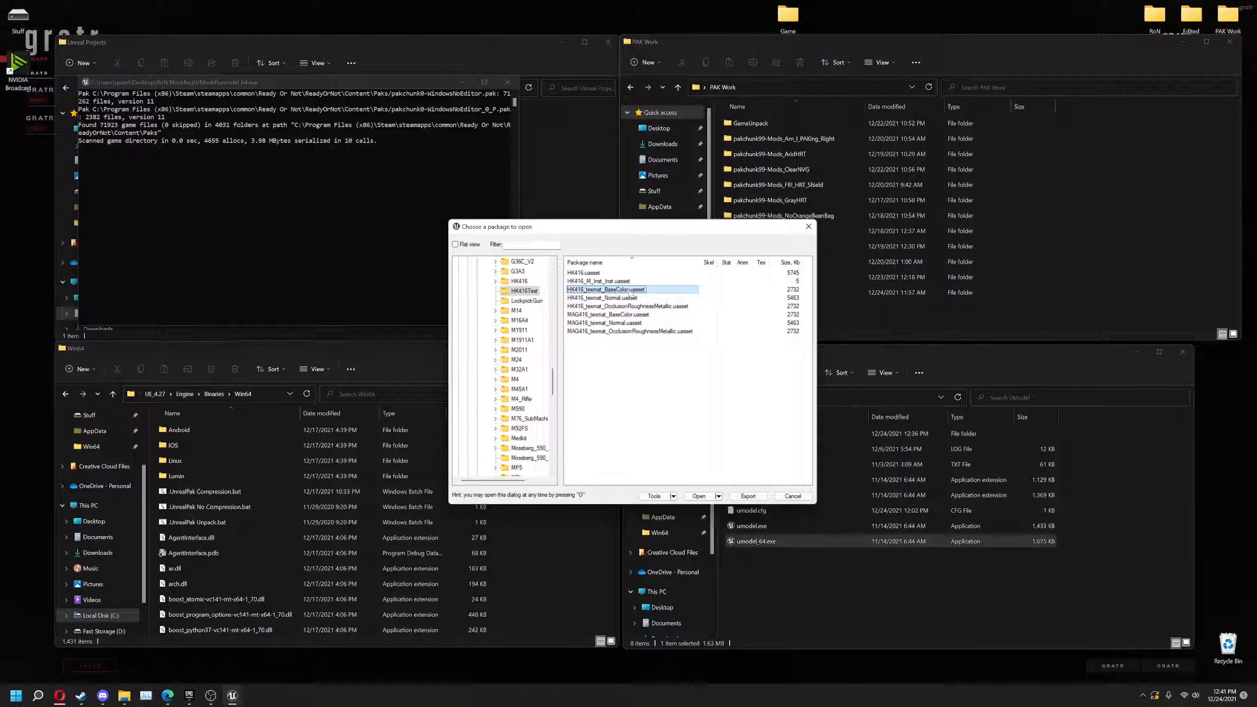
right_click(629, 293)
left_click(653, 298)
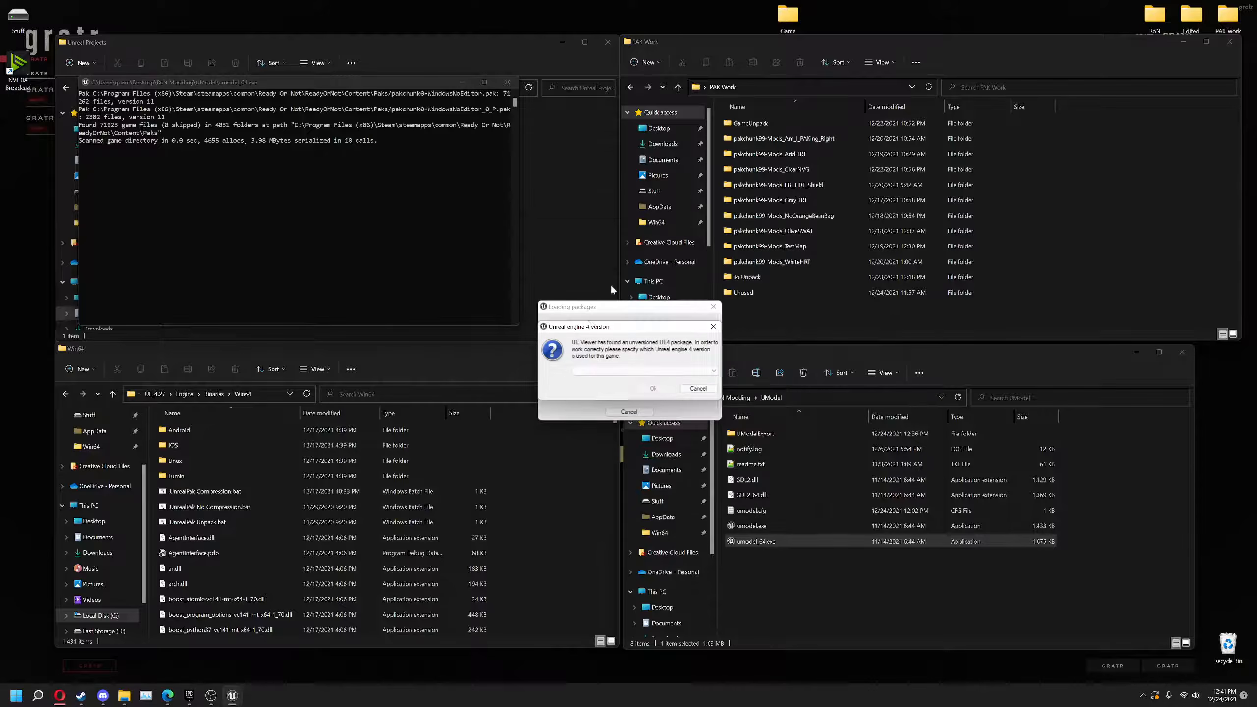
left_click(656, 372)
left_click(614, 464)
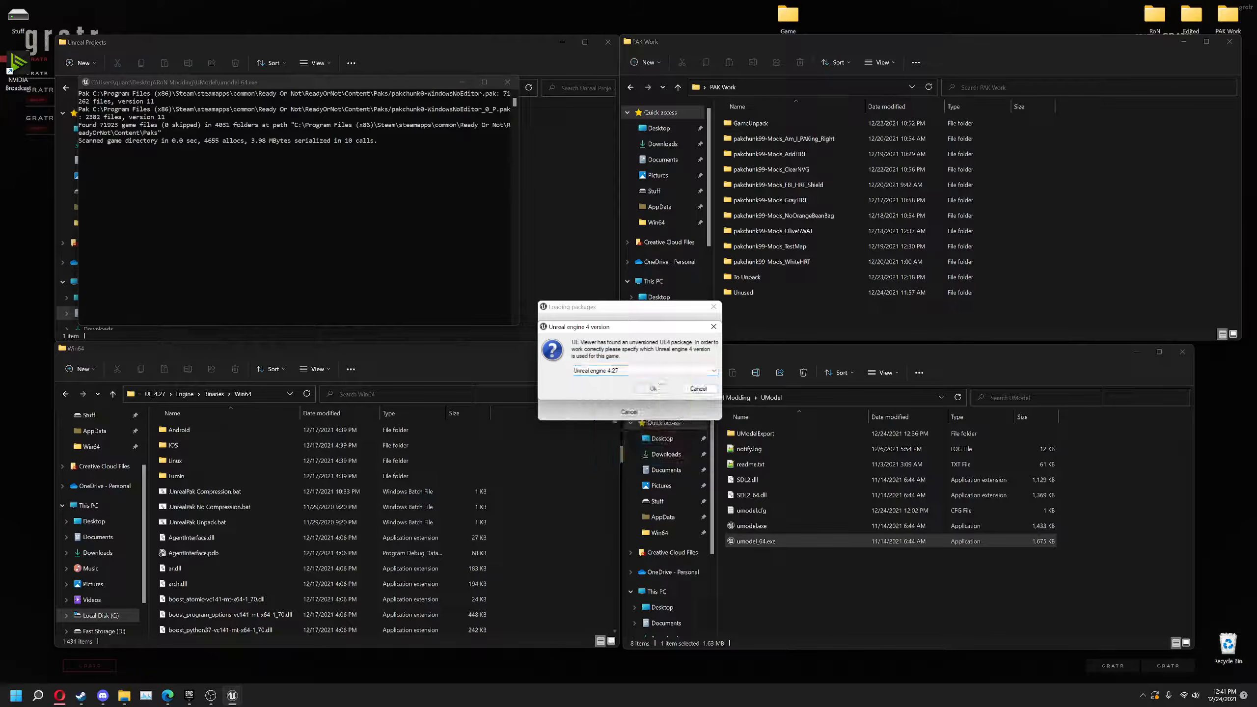
key("Return")
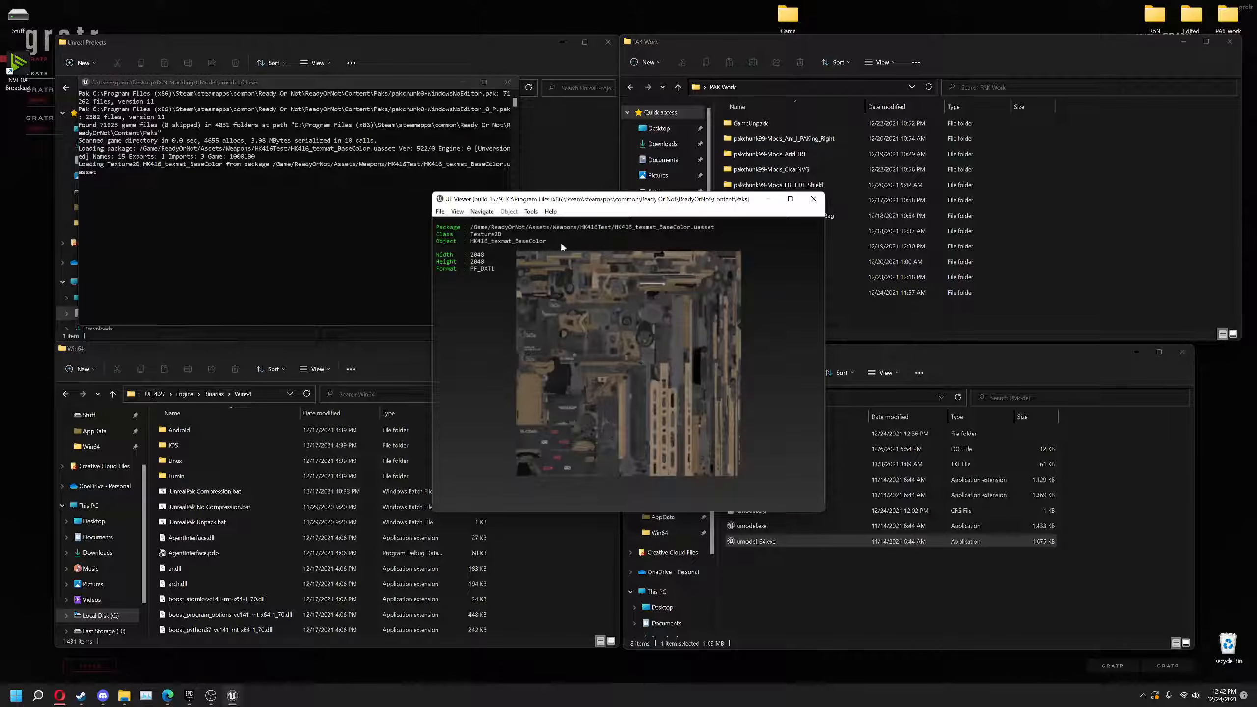
- Export the displayed base color texture in TGA format to the UModelExport folder and close UE Viewer
left_click(527, 214)
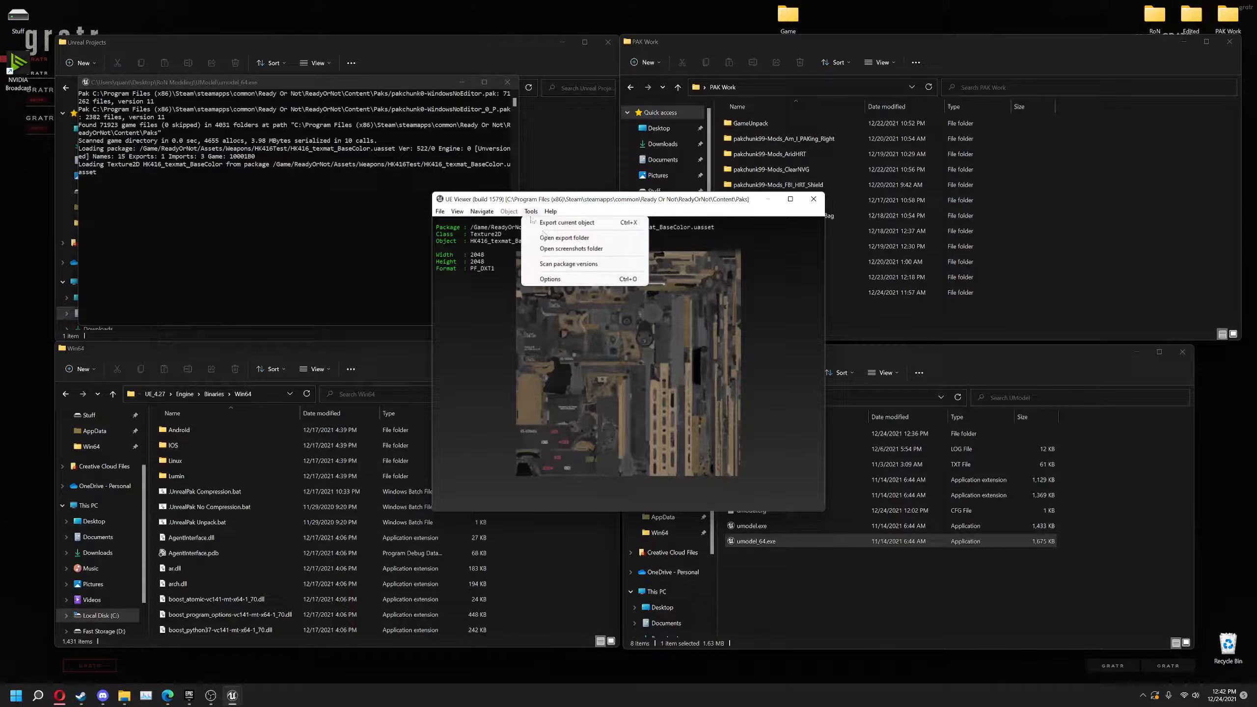
left_click(559, 228)
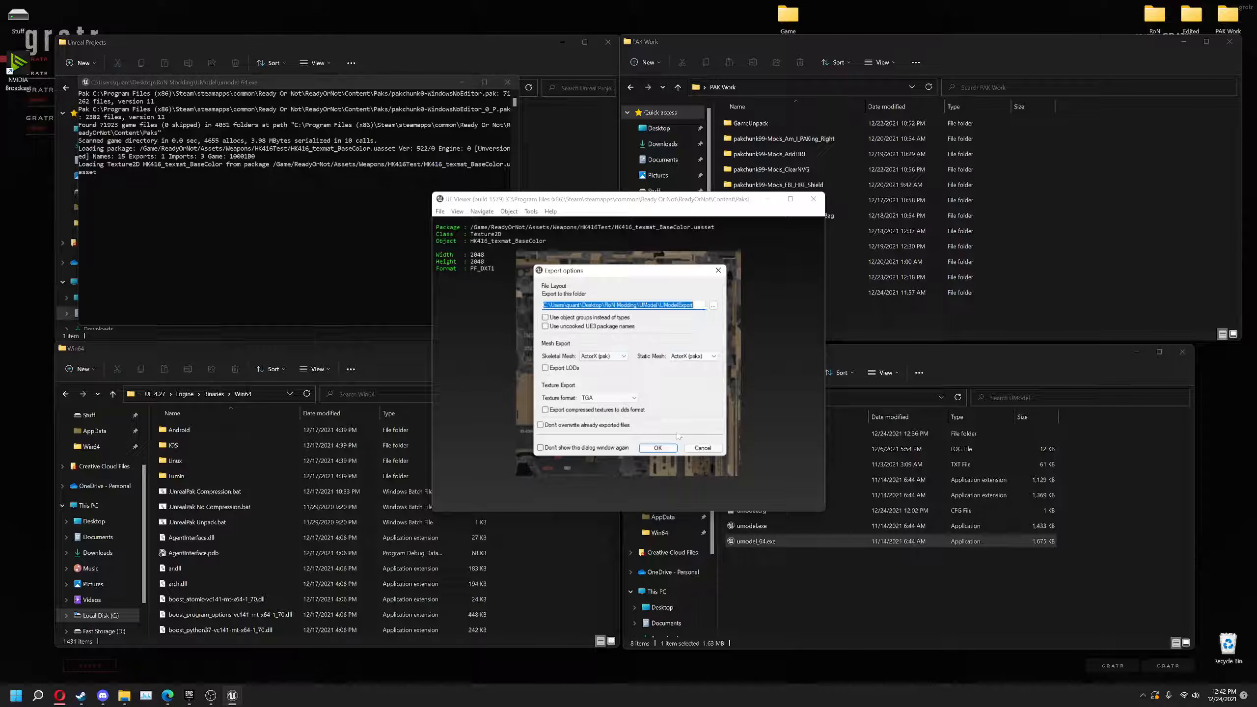
left_click(661, 448)
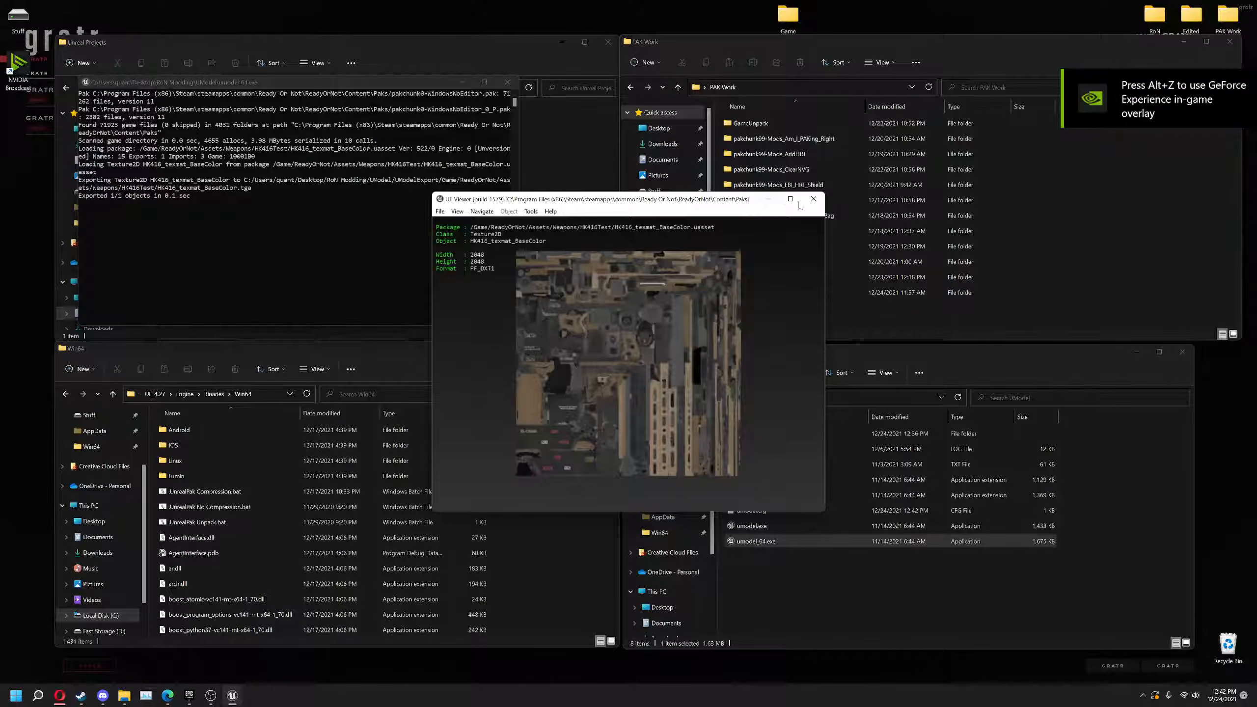
left_click(813, 198)
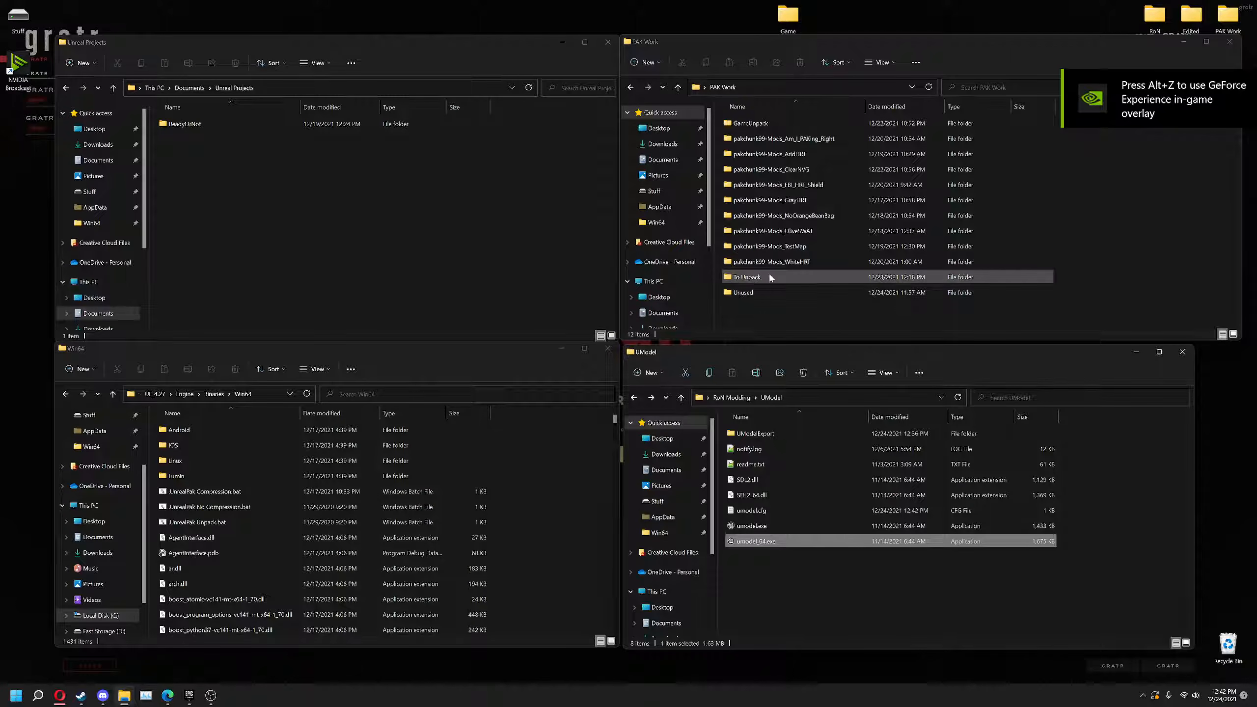
- Open the exported HK416_texmat_BaseColor.tga in Photoshop from UModelExport/Game/ReadyOrNot/Assets/Weapons/HK416Test
left_click(766, 435)
double_click(765, 433)
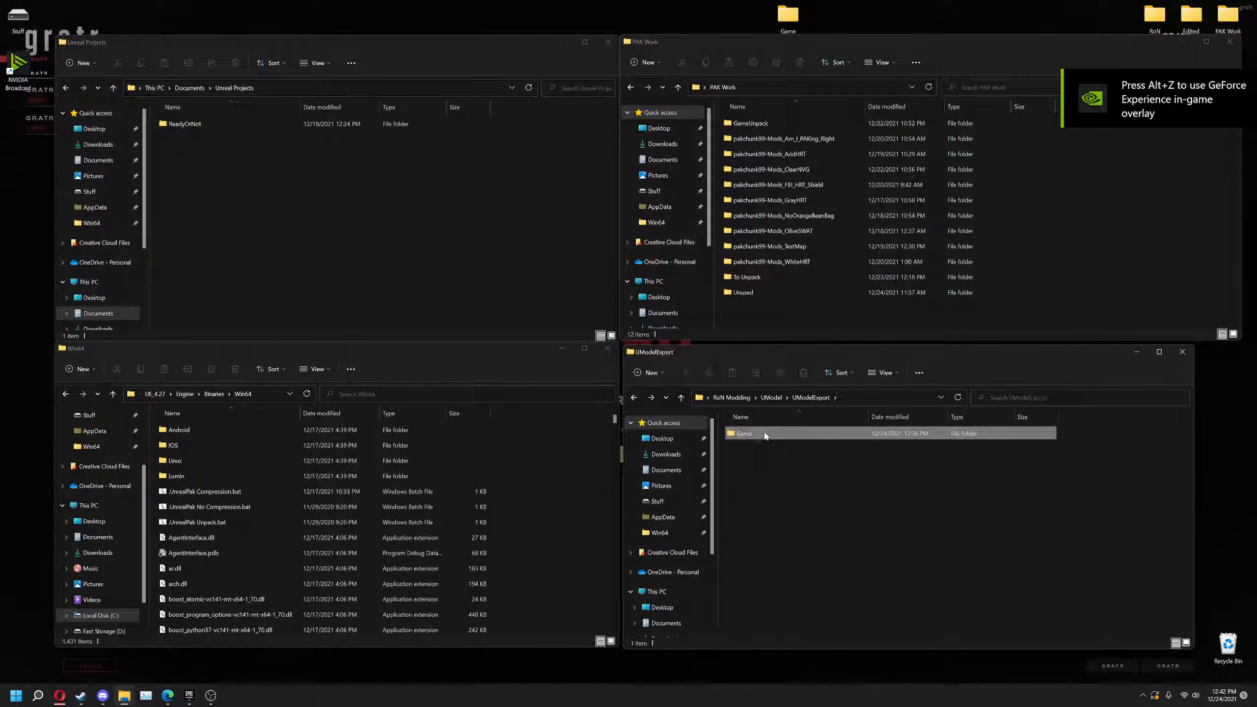
double_click(764, 433)
double_click(765, 433)
double_click(764, 433)
double_click(765, 431)
double_click(765, 430)
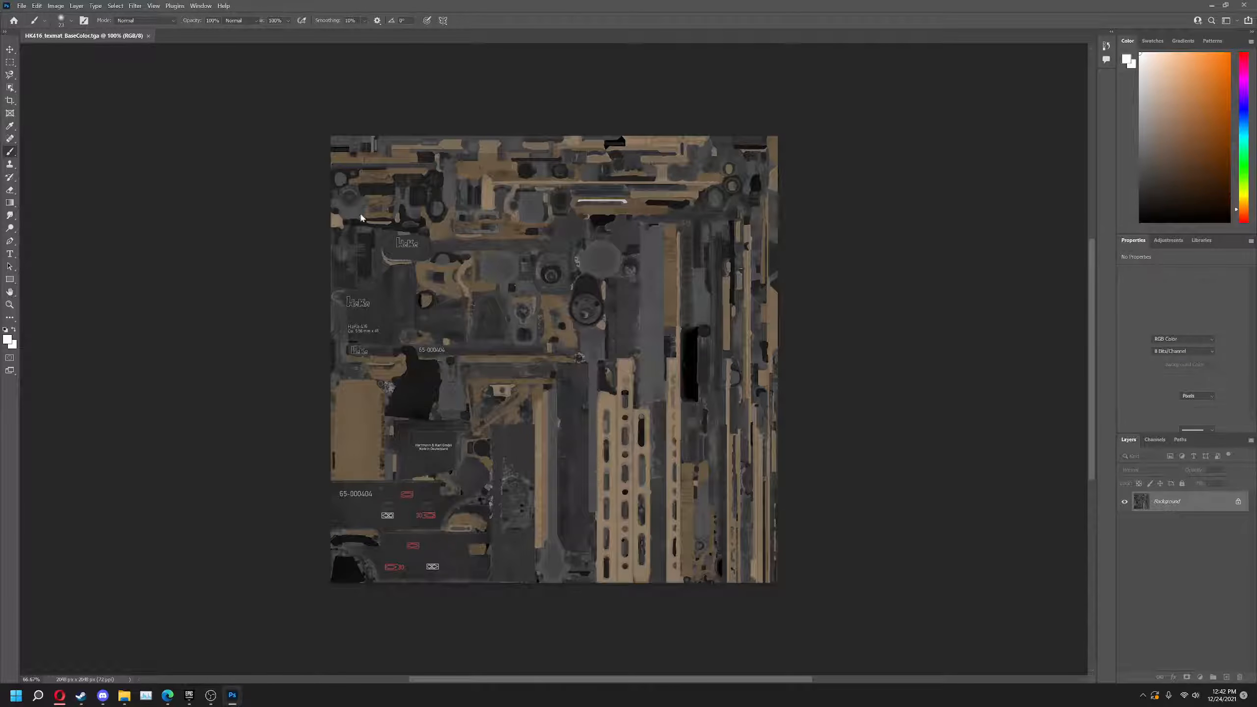
- Colorize the texture purple with Hue/Saturation at hue 303, save the TGA file and close Photoshop
left_click(95, 5)
mouse_move(63, 4)
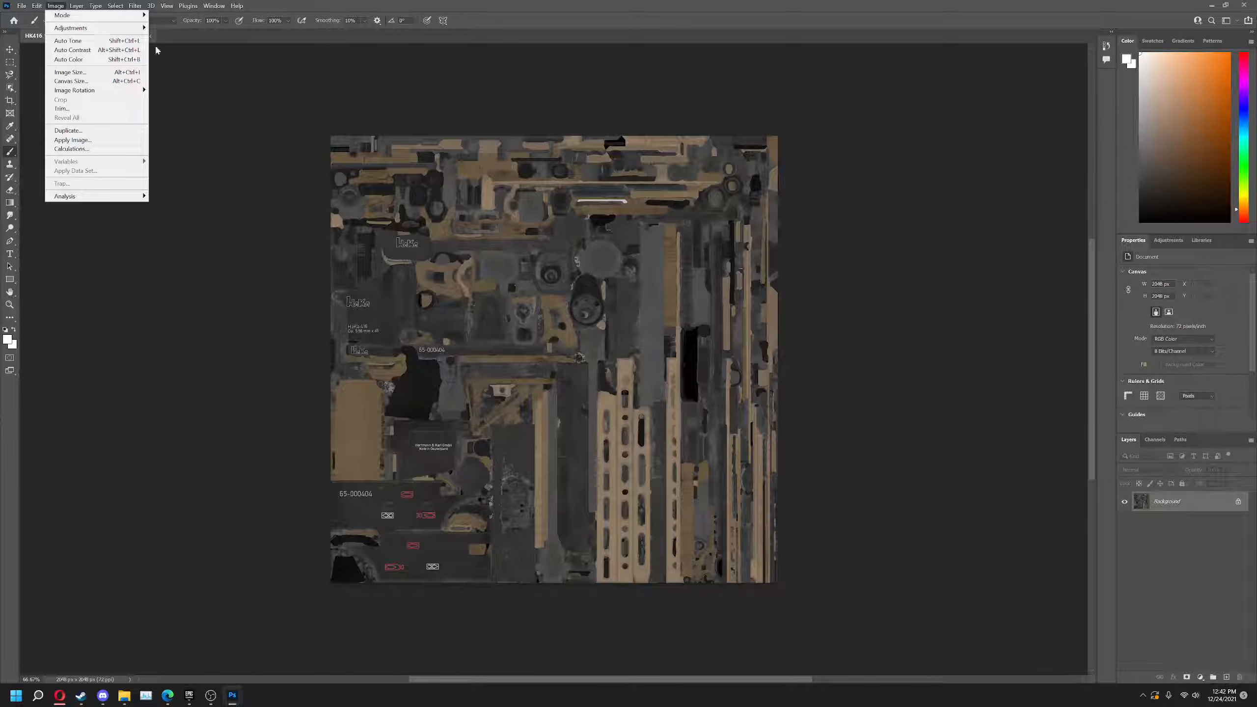
mouse_move(99, 27)
left_click(193, 78)
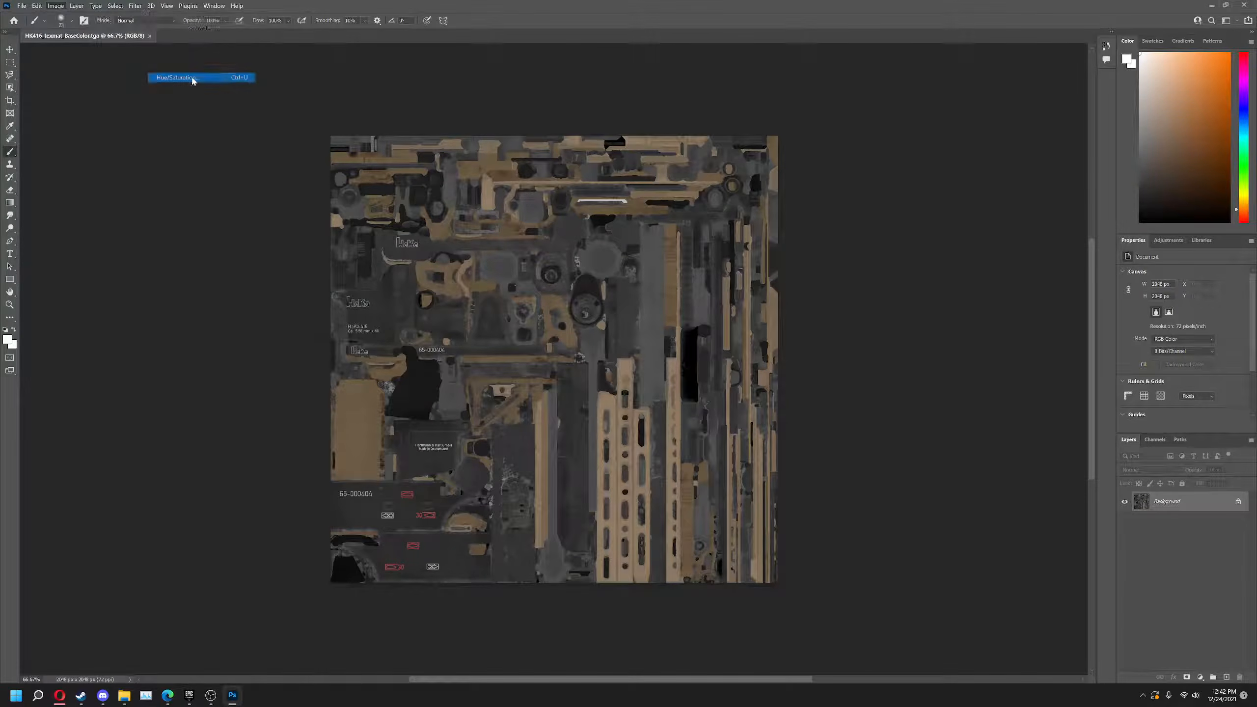
left_click(469, 326)
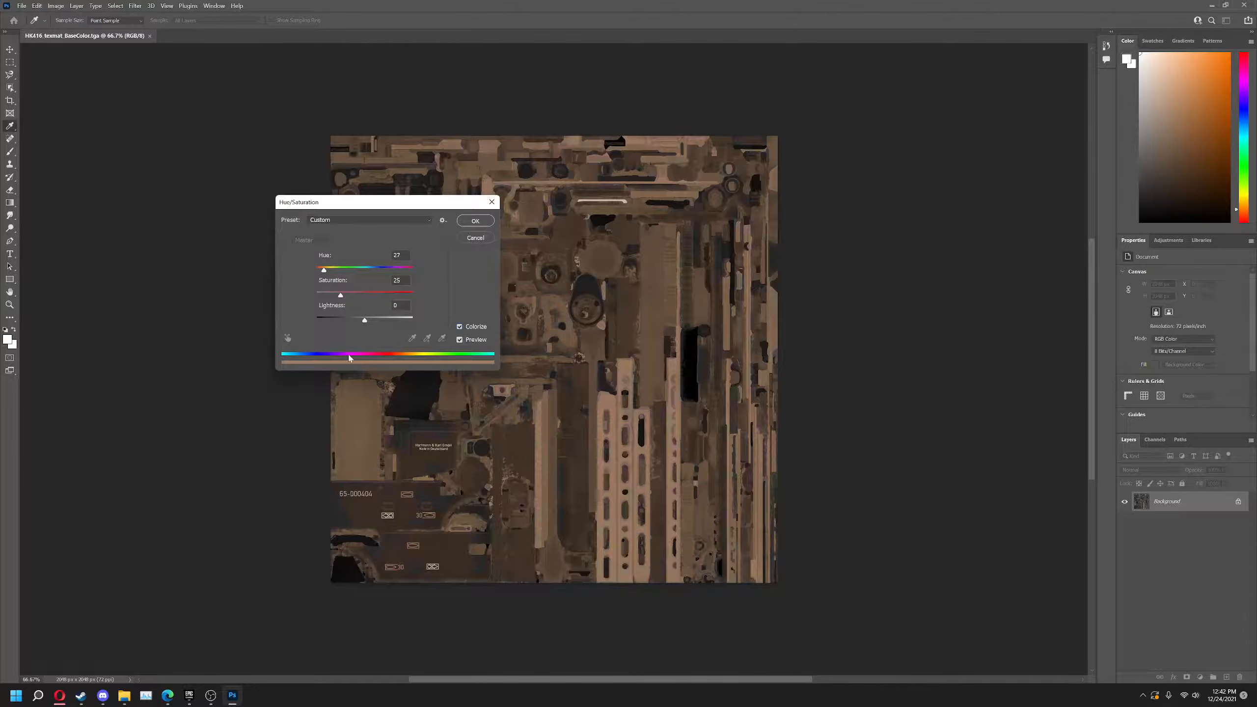
left_click_drag(325, 271, 399, 270)
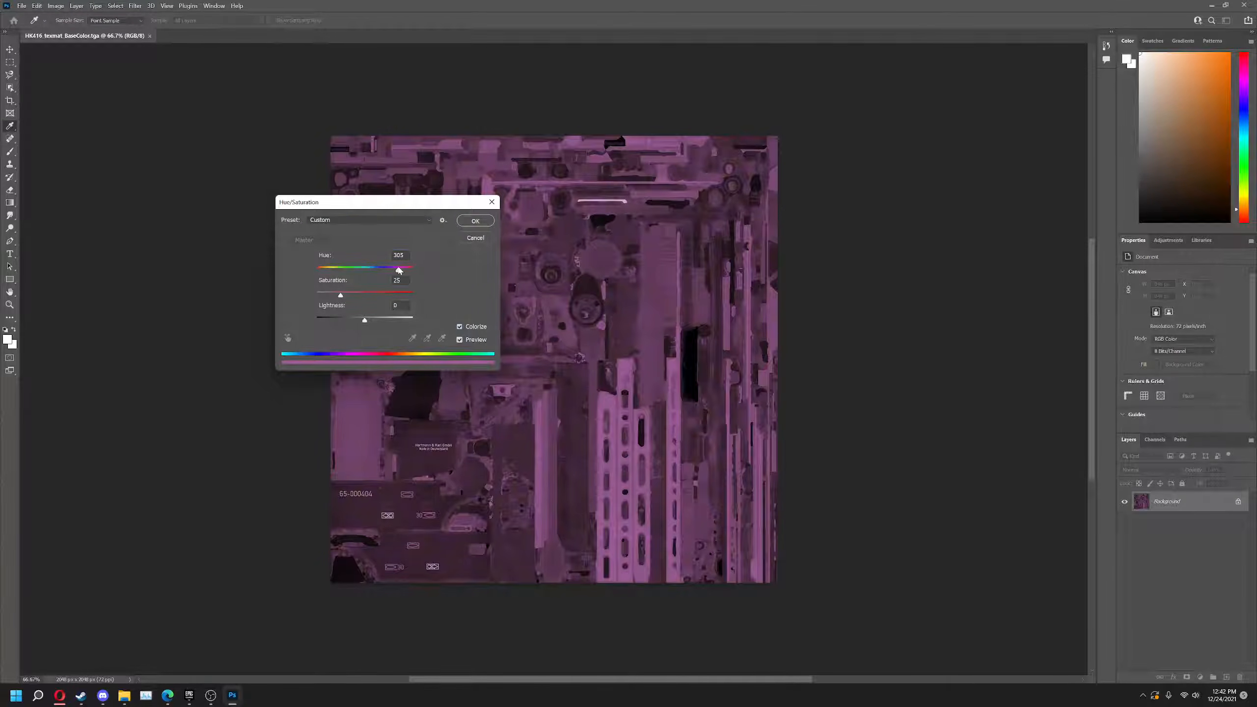
left_click(475, 221)
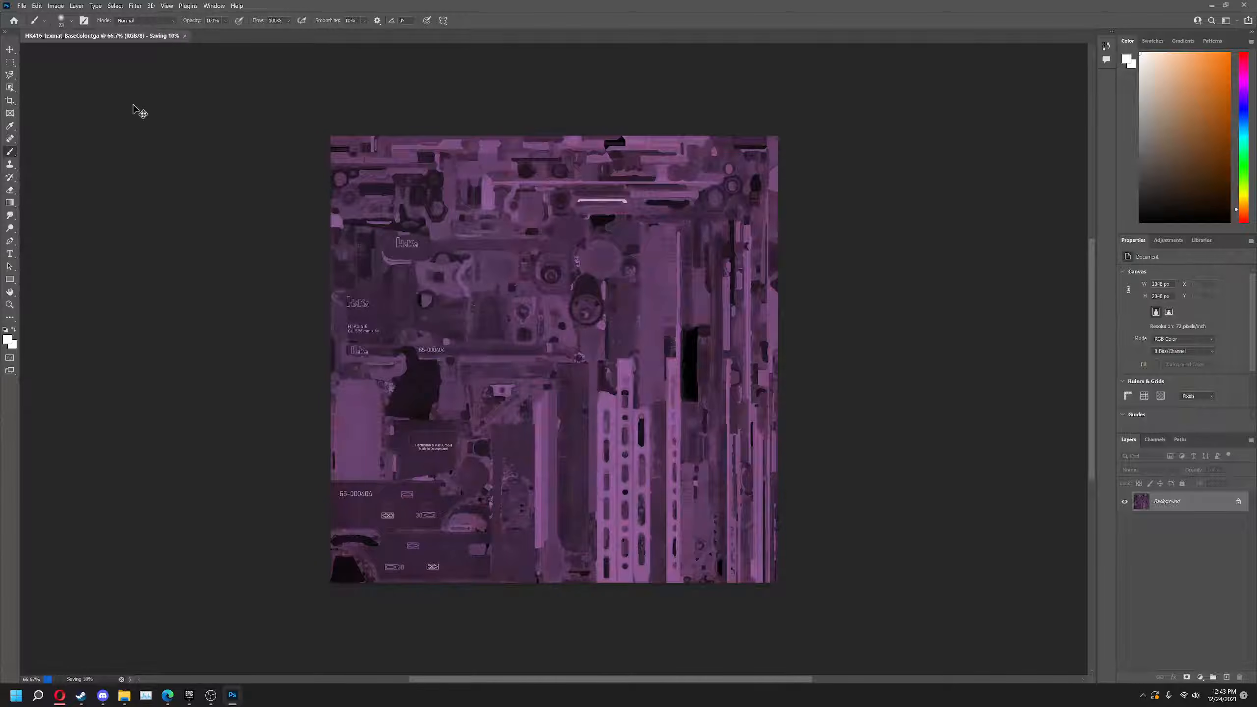
left_click(1244, 5)
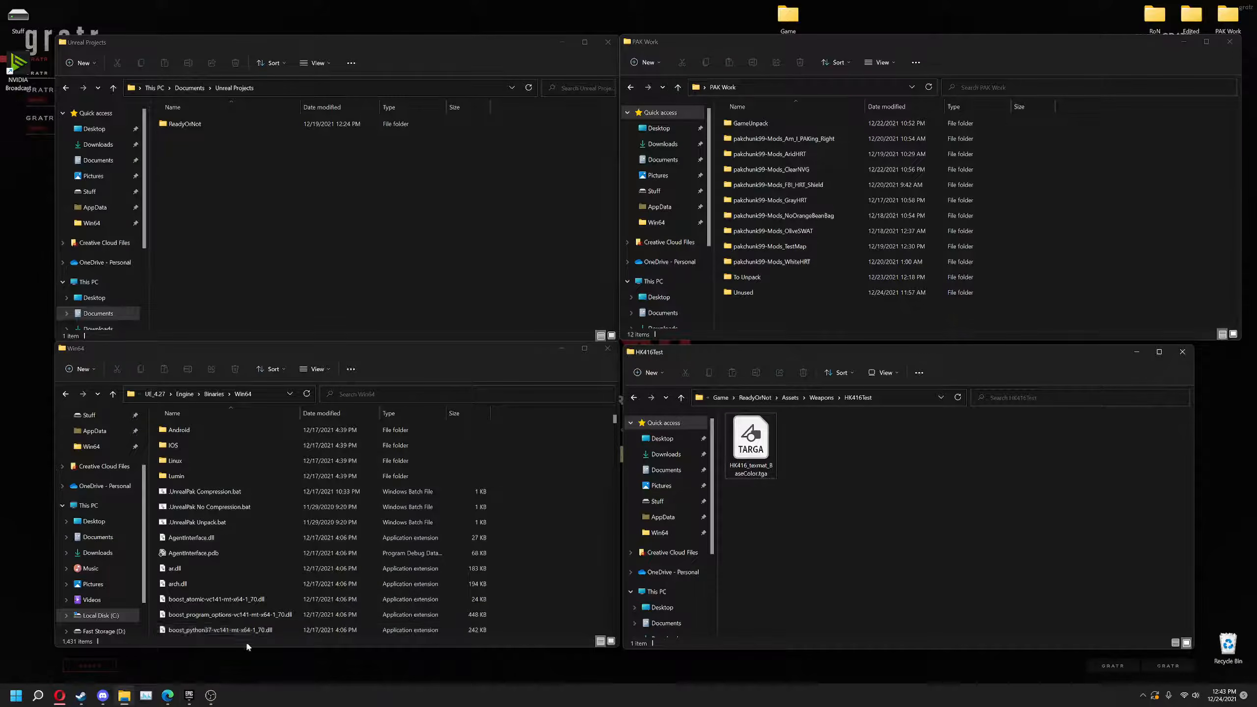
- Launch Unreal Engine 4.27.2 from the Epic Games Launcher and minimize the launcher
left_click(189, 695)
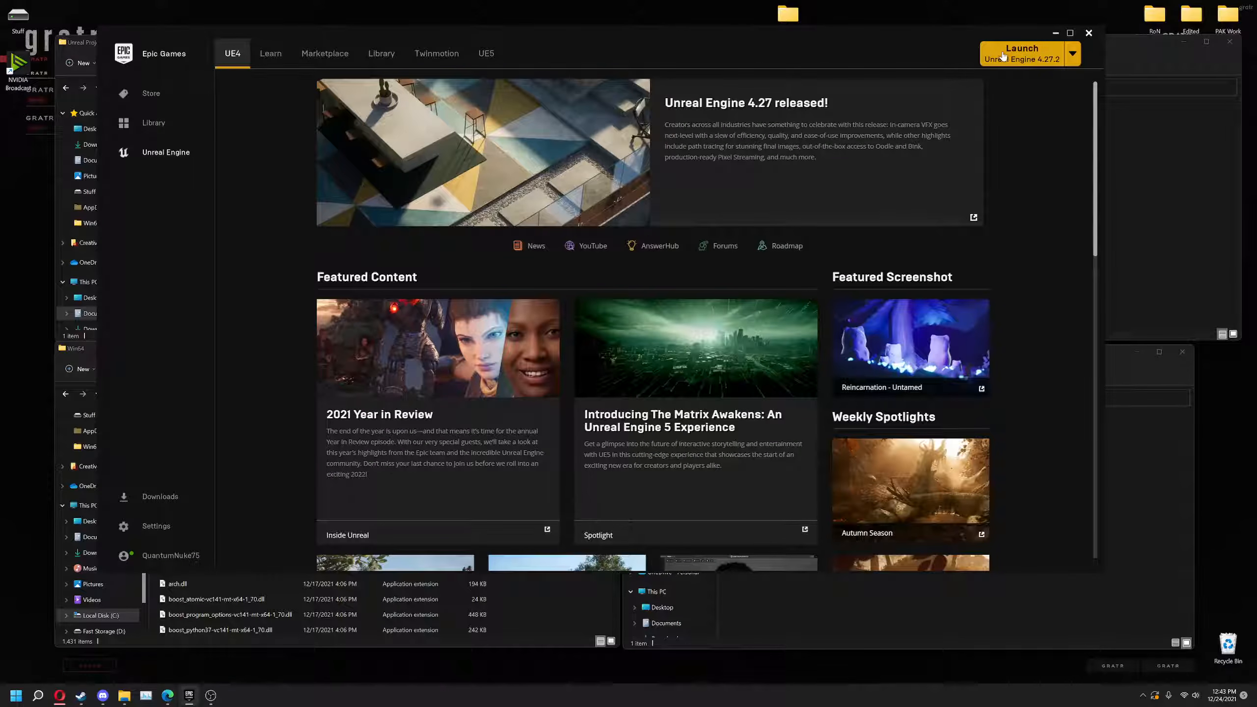
left_click(1003, 56)
left_click(1056, 33)
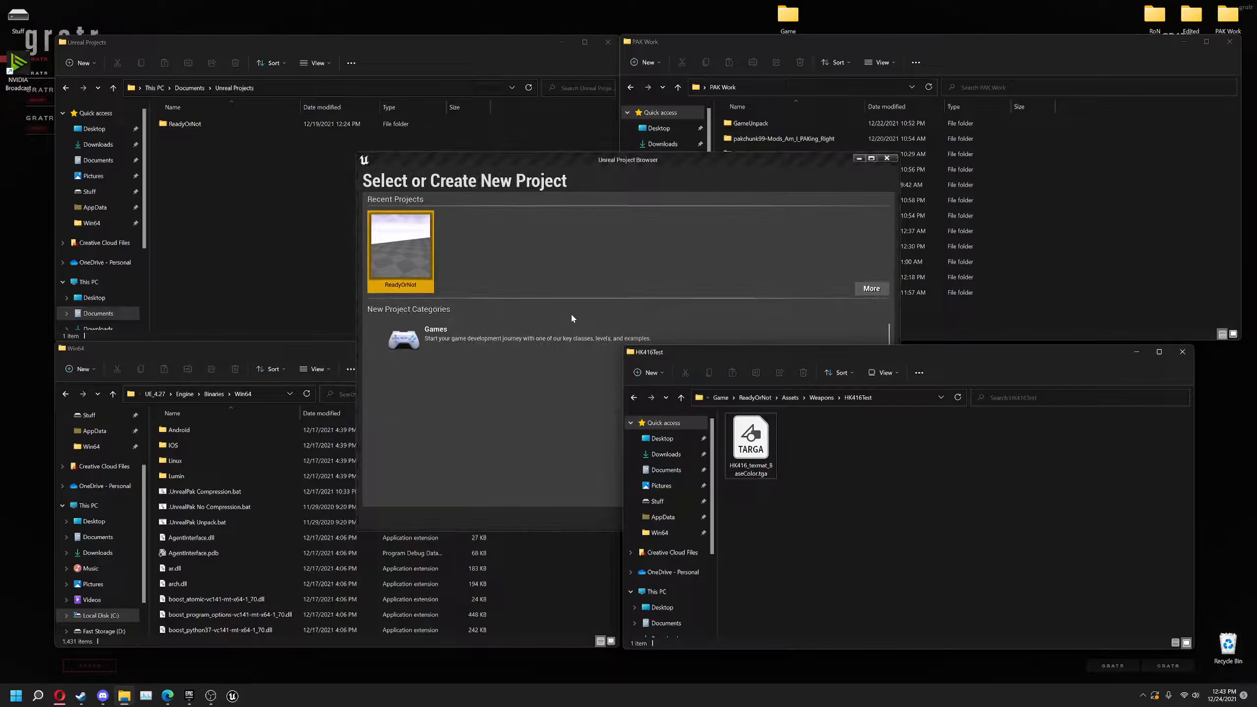
- Create a Games project named Modding from the Blank template in the Unreal Projects folder
left_click(420, 344)
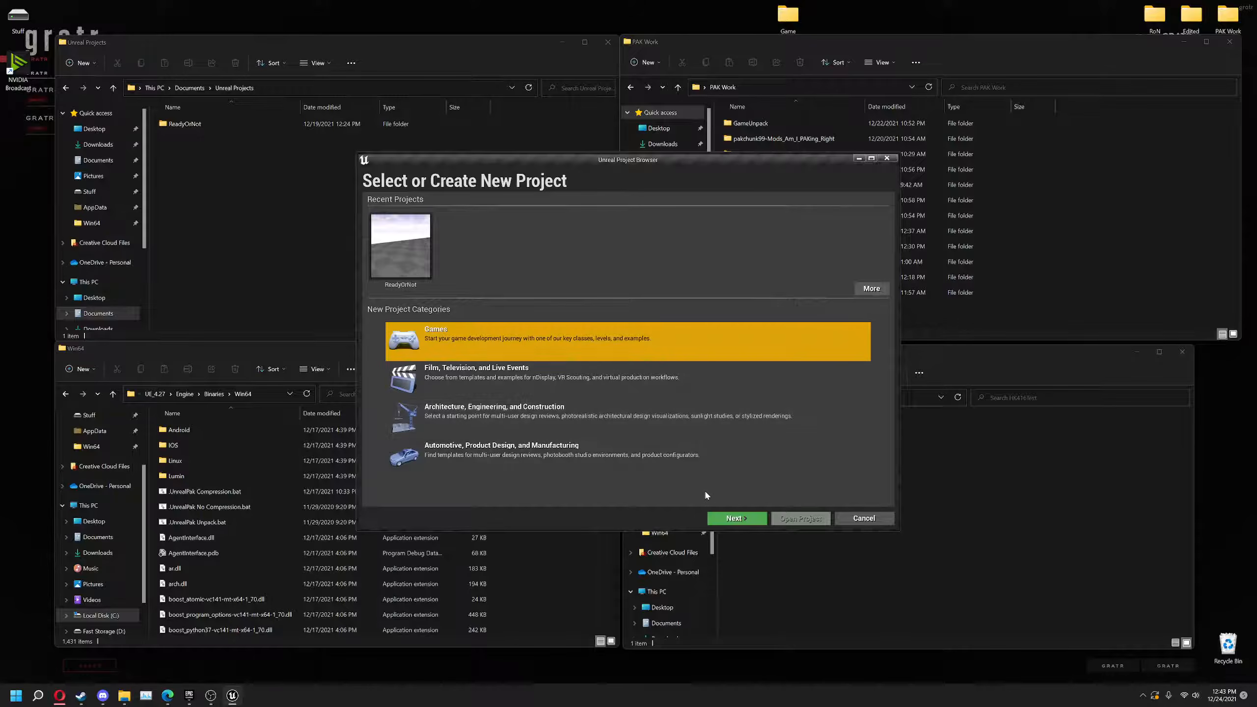
left_click(724, 518)
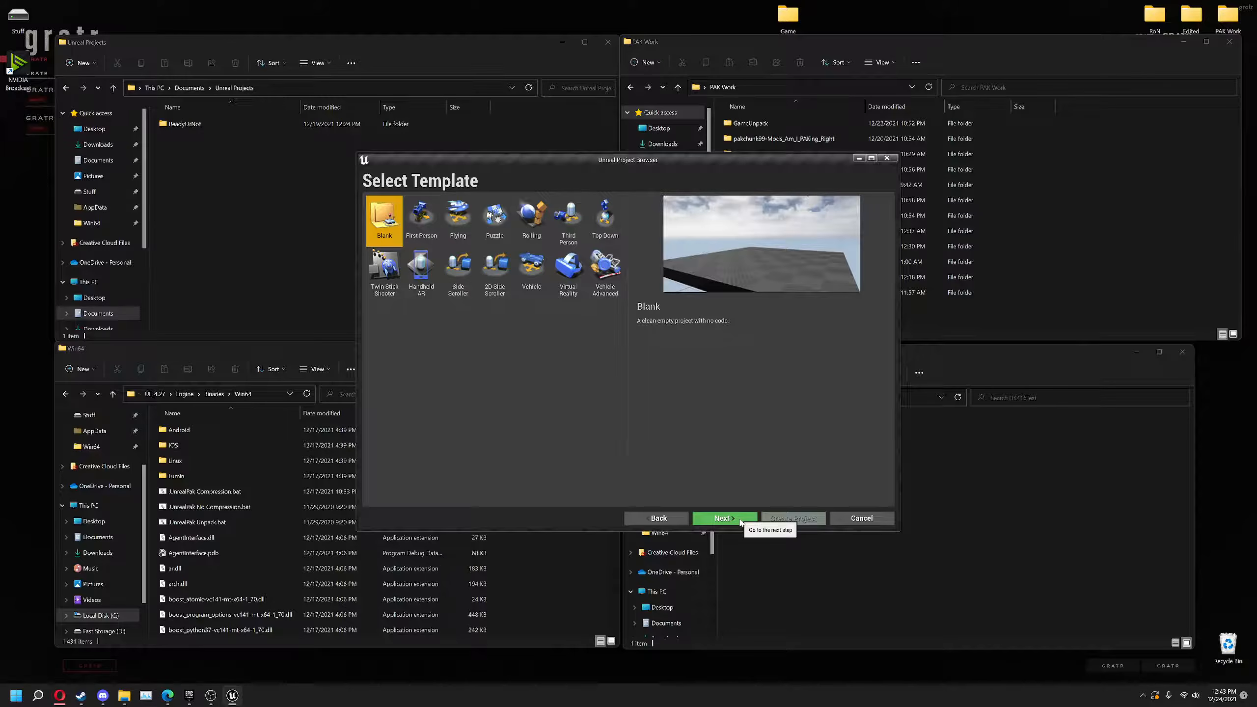
left_click(722, 518)
left_click(722, 486)
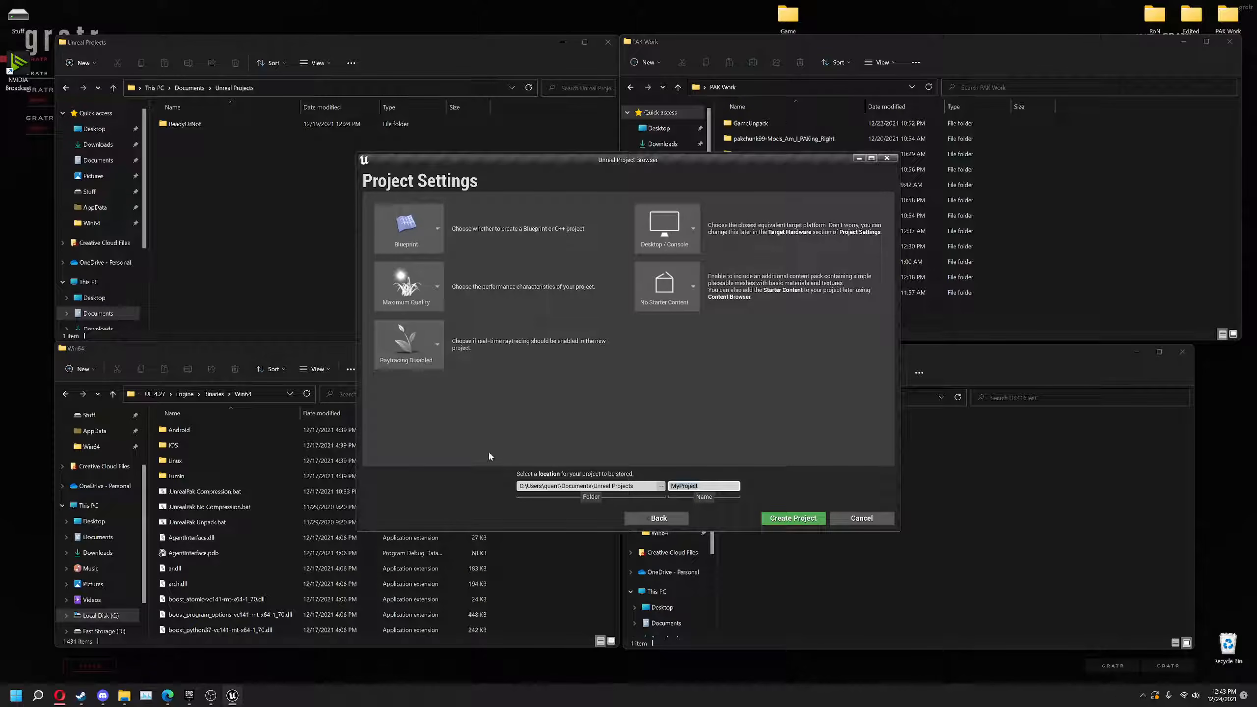
type("Modding")
left_click(794, 518)
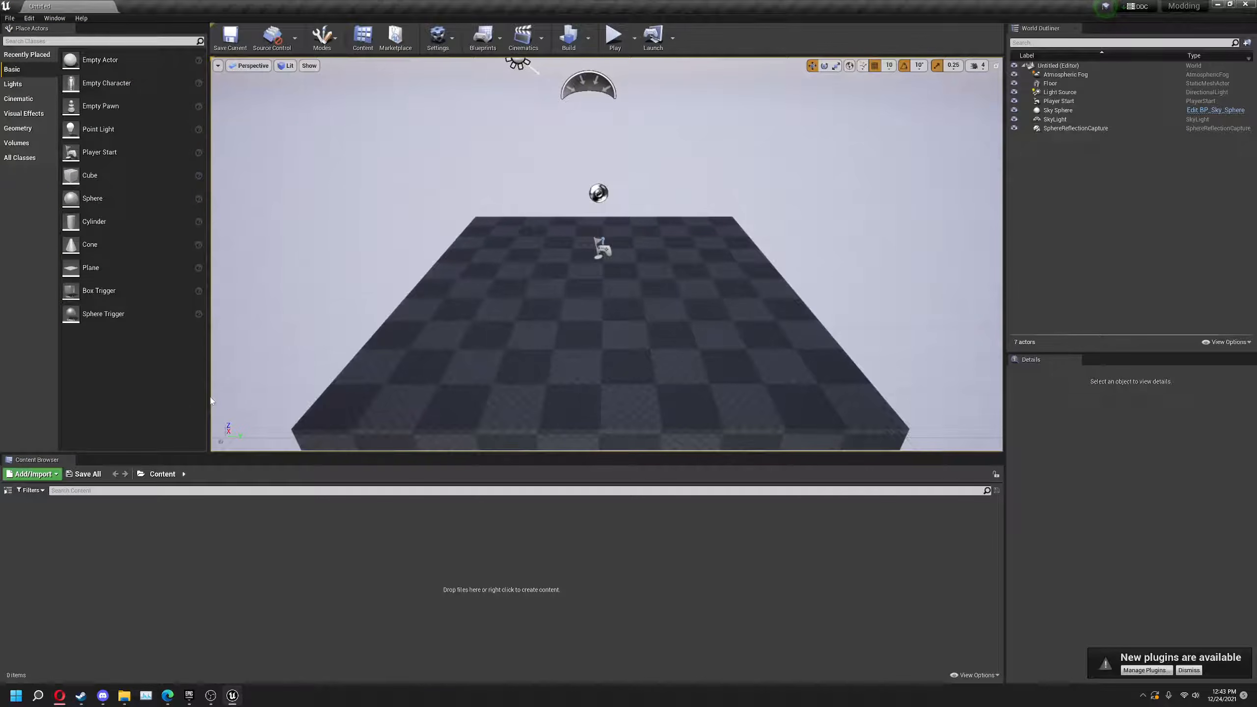
- Import HK416_texmat_BaseColor.tga from the HK416Test folder into the project's Content folder and save the texture asset
mouse_move(124, 696)
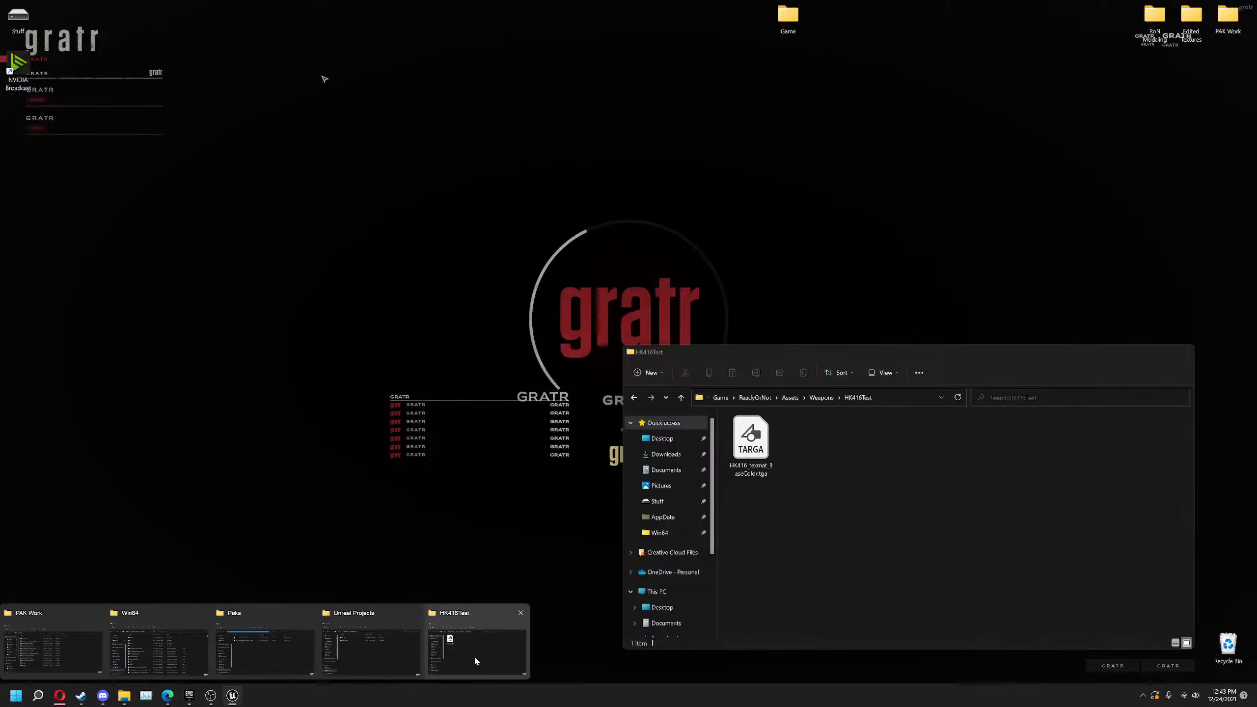
left_click(475, 661)
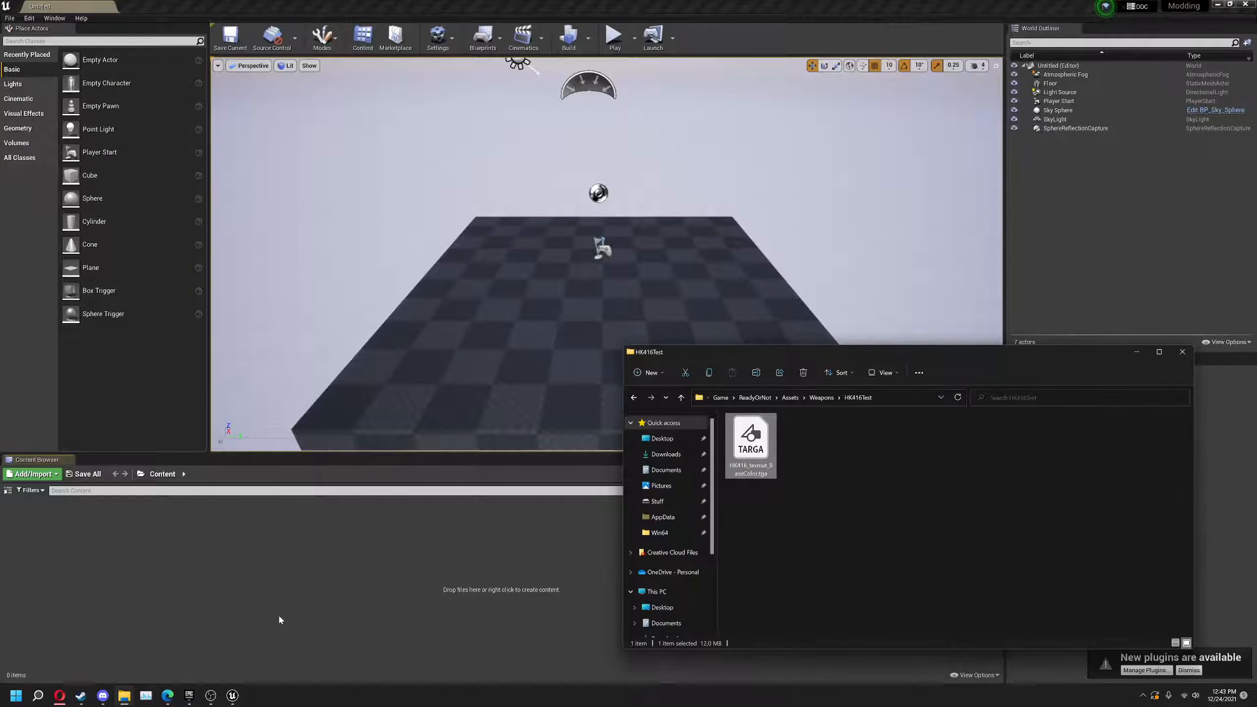
left_click(84, 475)
left_click(747, 436)
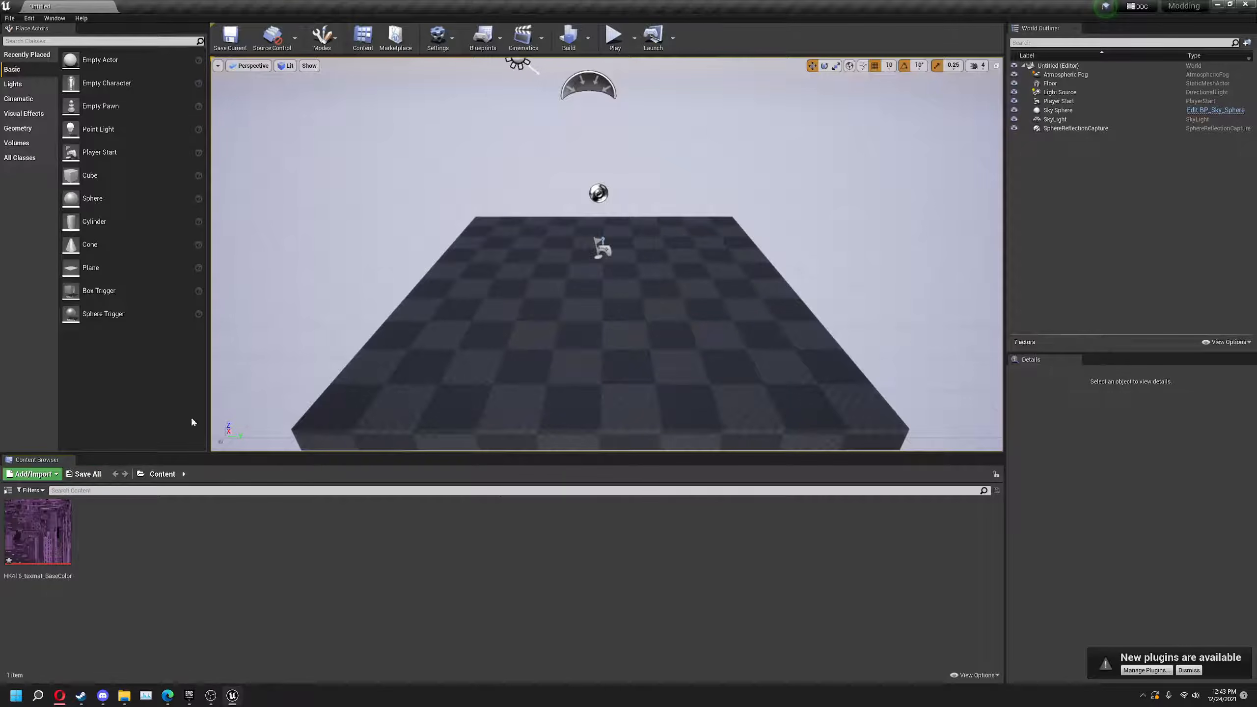
left_click(83, 474)
left_click(716, 435)
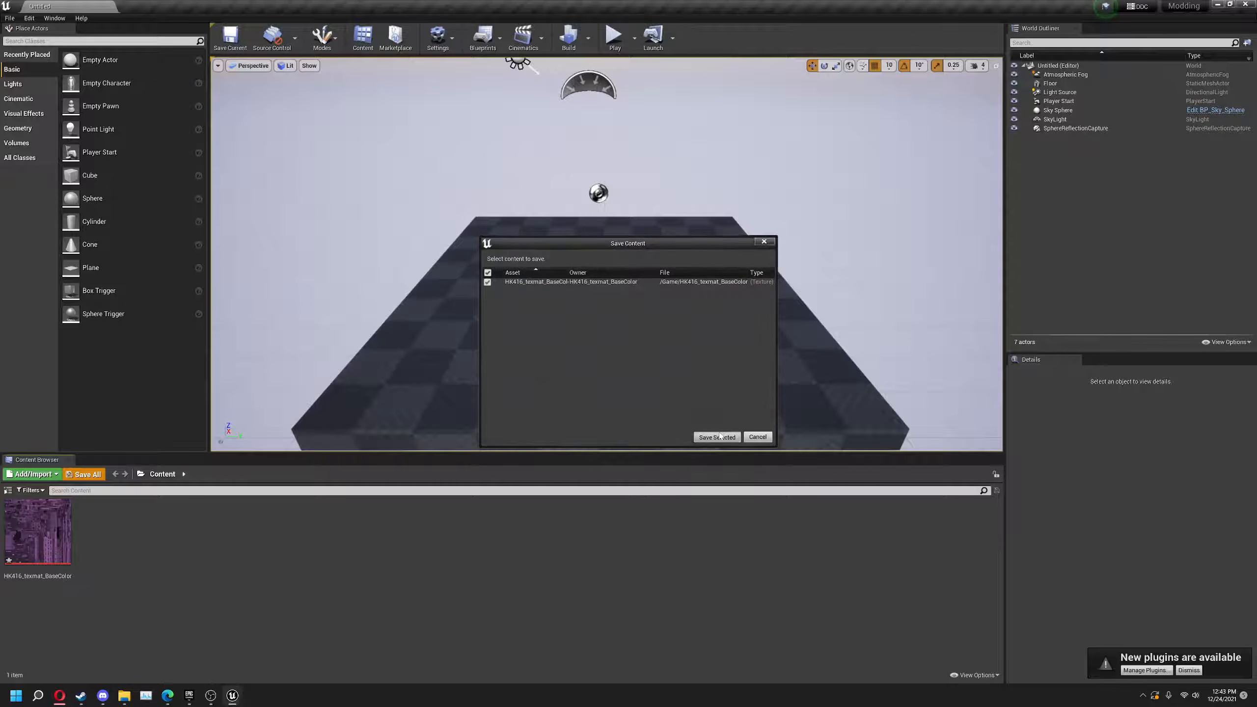
- Cook the project's content for Windows and minimize the Unreal Editor
left_click(11, 17)
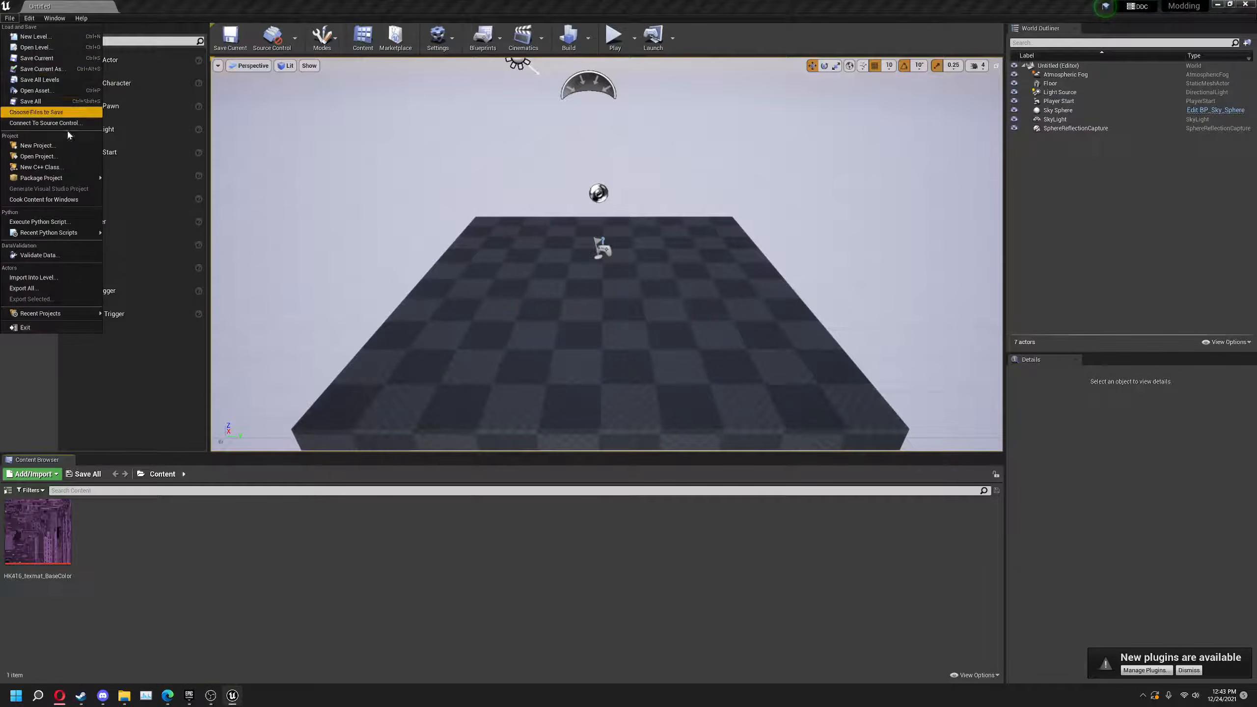
left_click(44, 200)
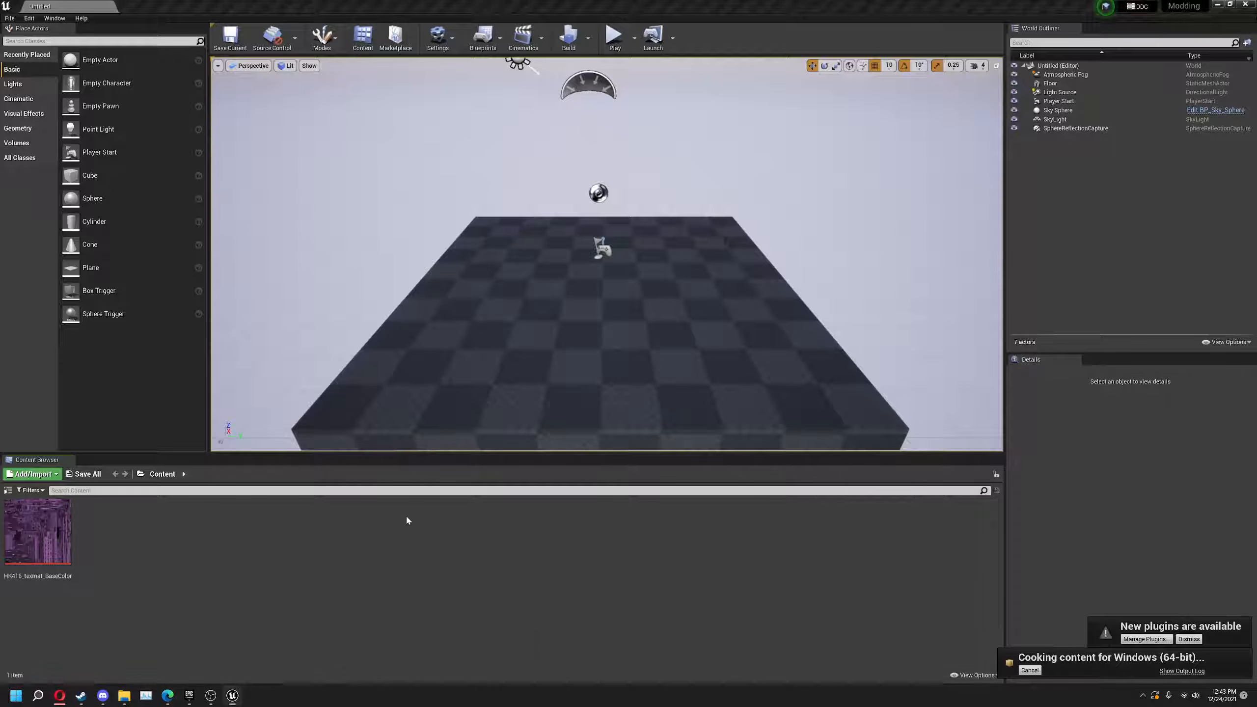
left_click(1218, 4)
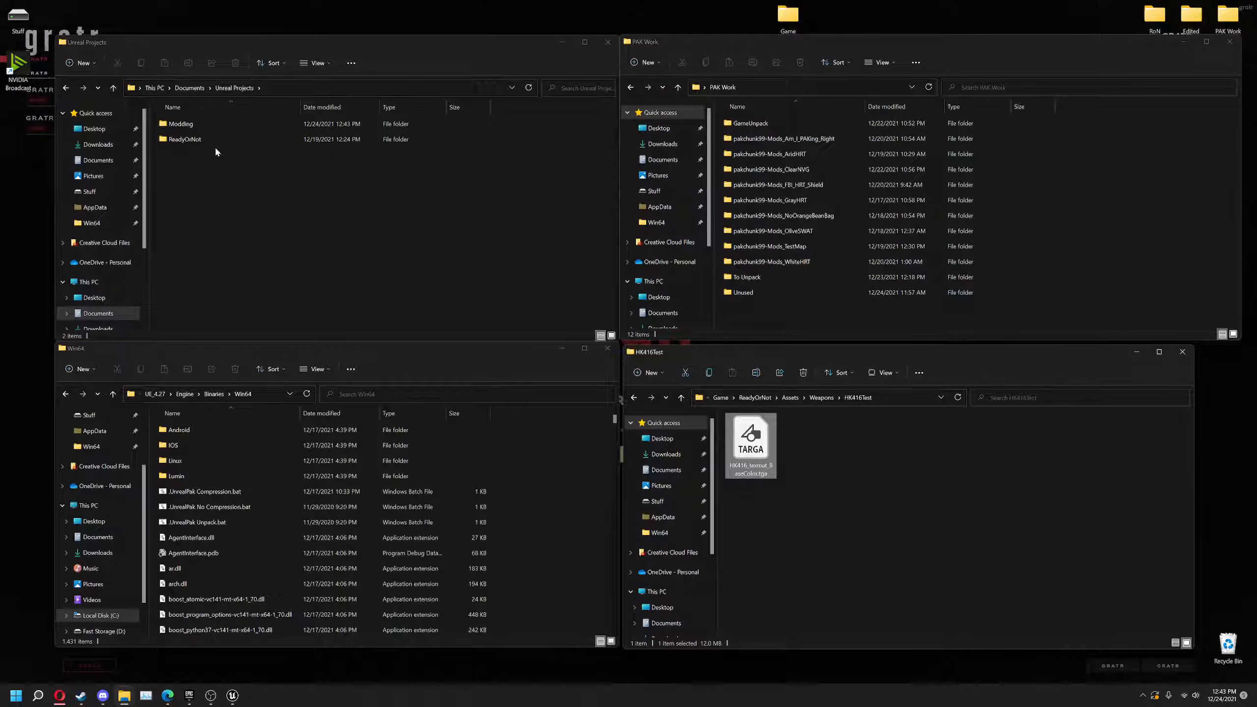
- In File Explorer, open Modding's Saved > Cooked > WindowsNoEditor > Modding > Content folder and select the three HK416_texmat_BaseColor files
double_click(187, 127)
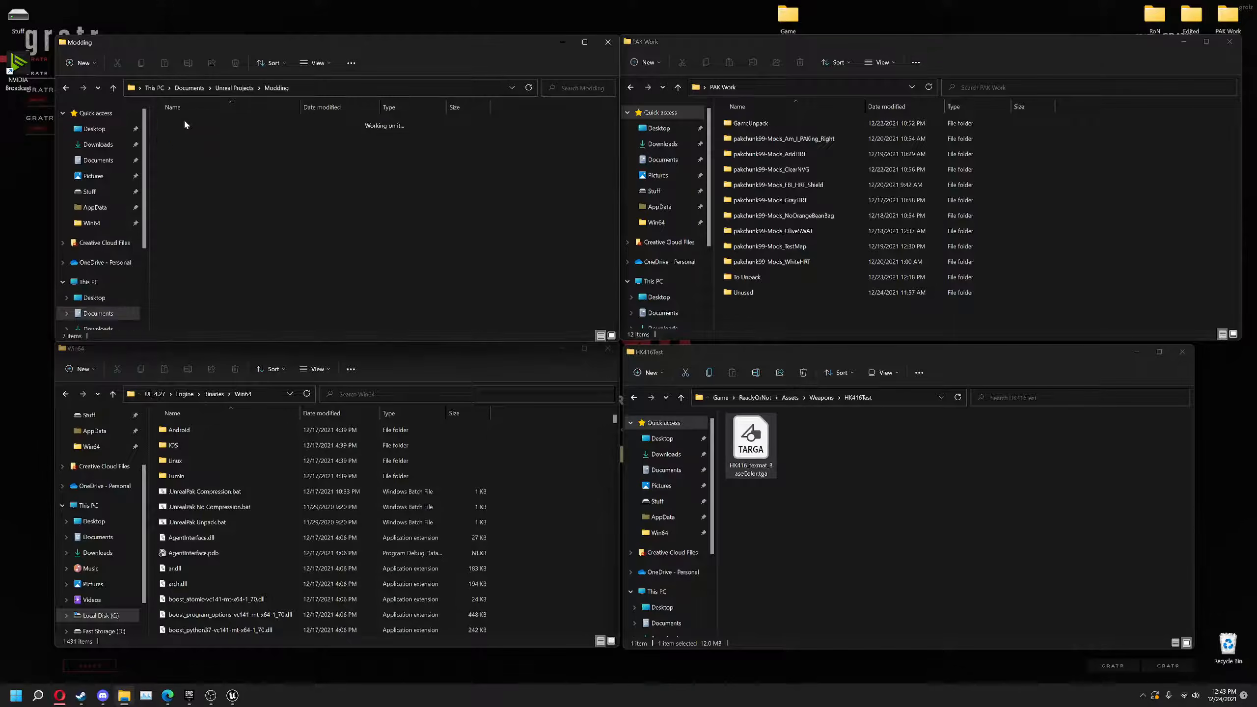
double_click(184, 122)
left_click(65, 87)
double_click(194, 196)
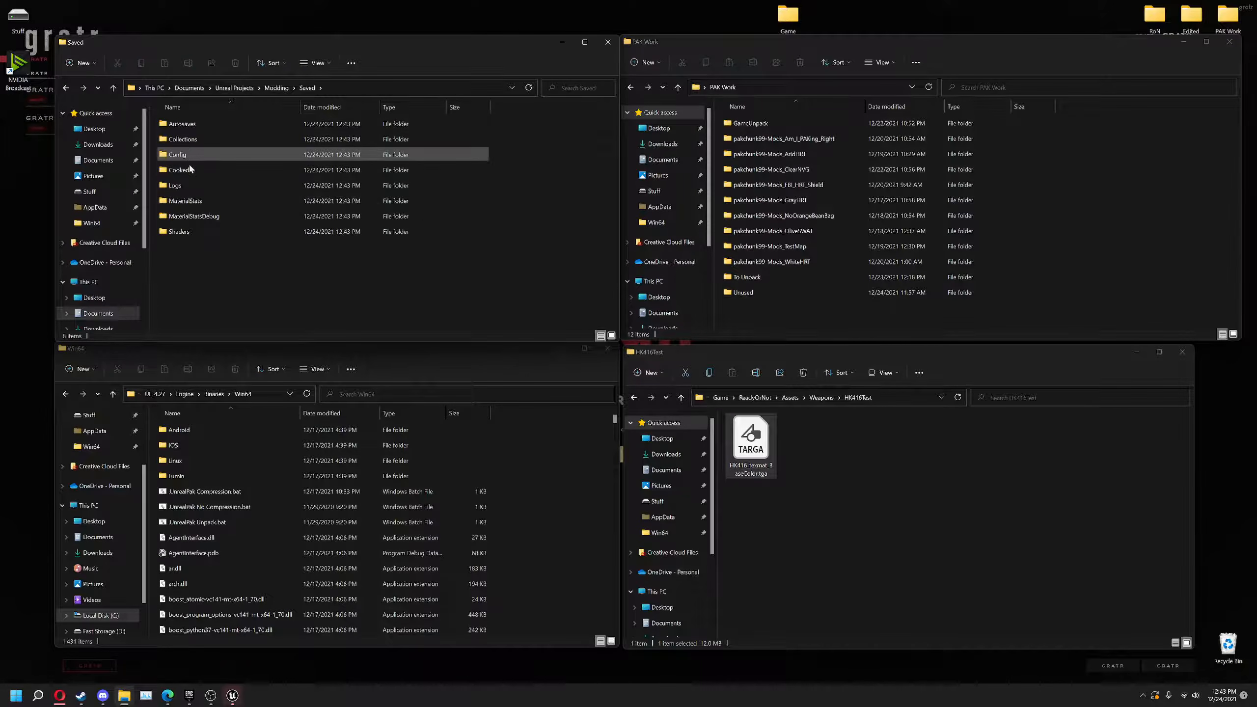
double_click(190, 170)
double_click(181, 124)
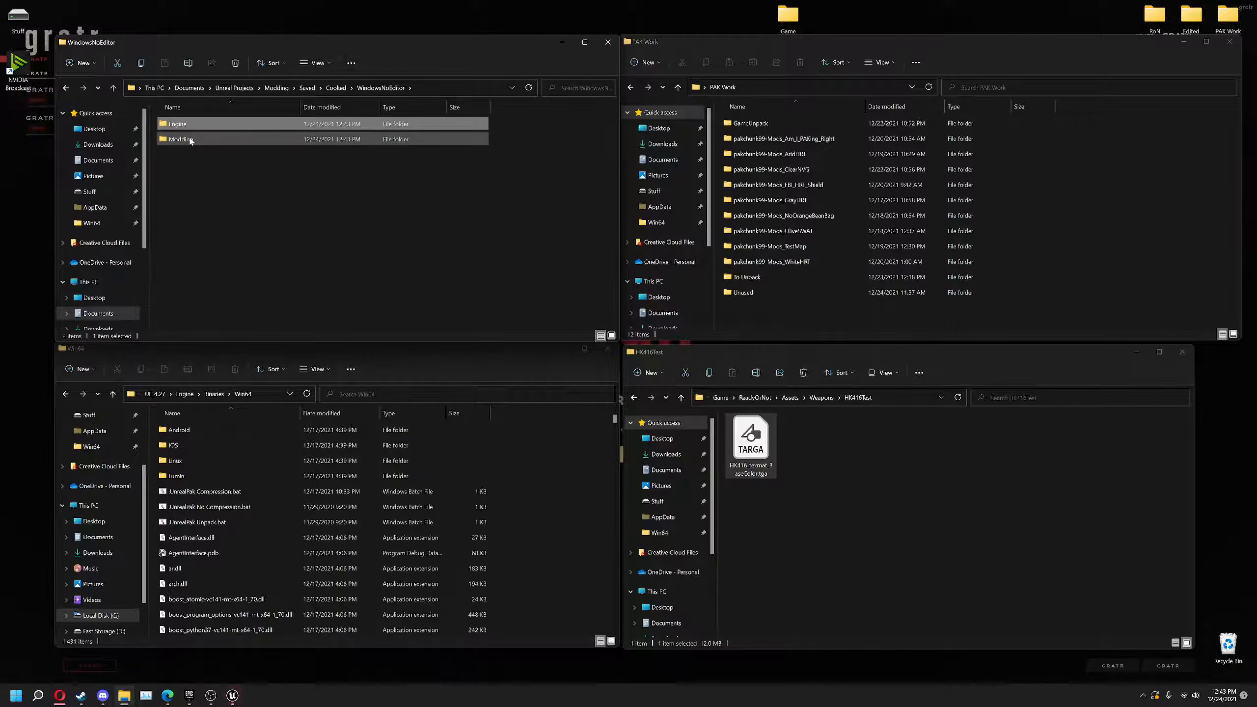
double_click(187, 138)
left_click(190, 128)
double_click(190, 127)
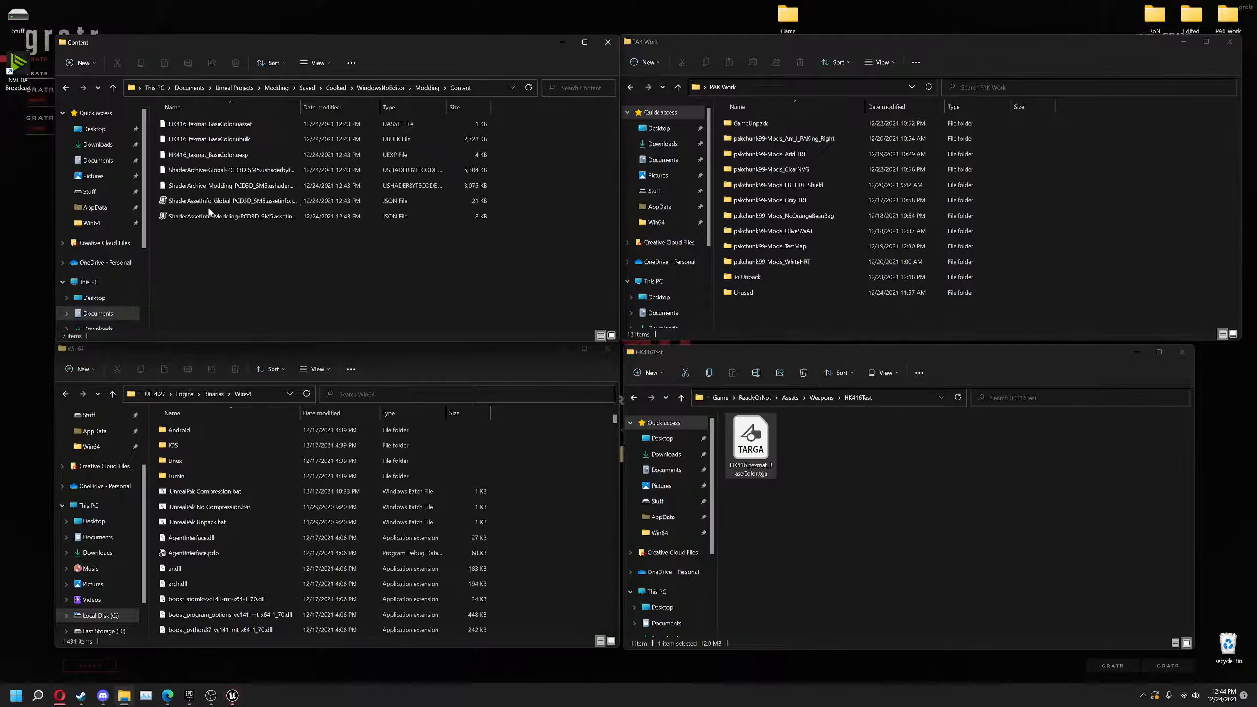
left_click(208, 154)
left_click(196, 123, "shift")
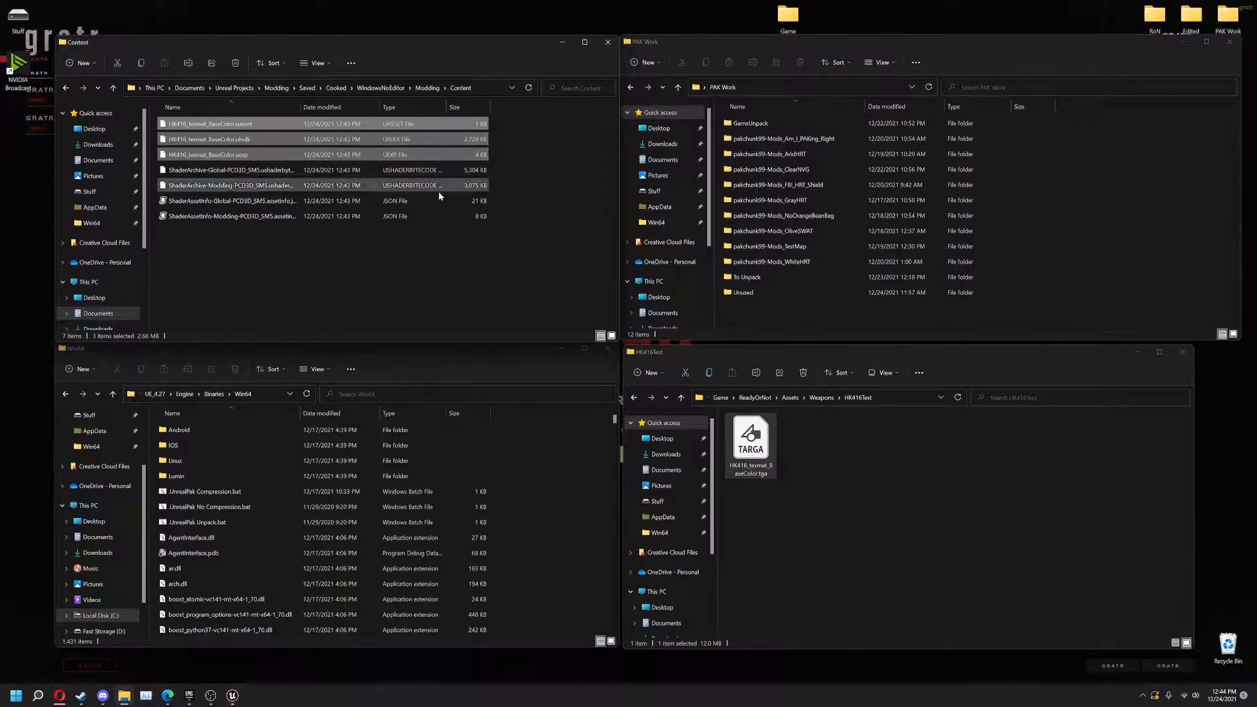
- Create a folder named pakchunk99-Mods_MyNewMod in the PAK Work folder
right_click(756, 325)
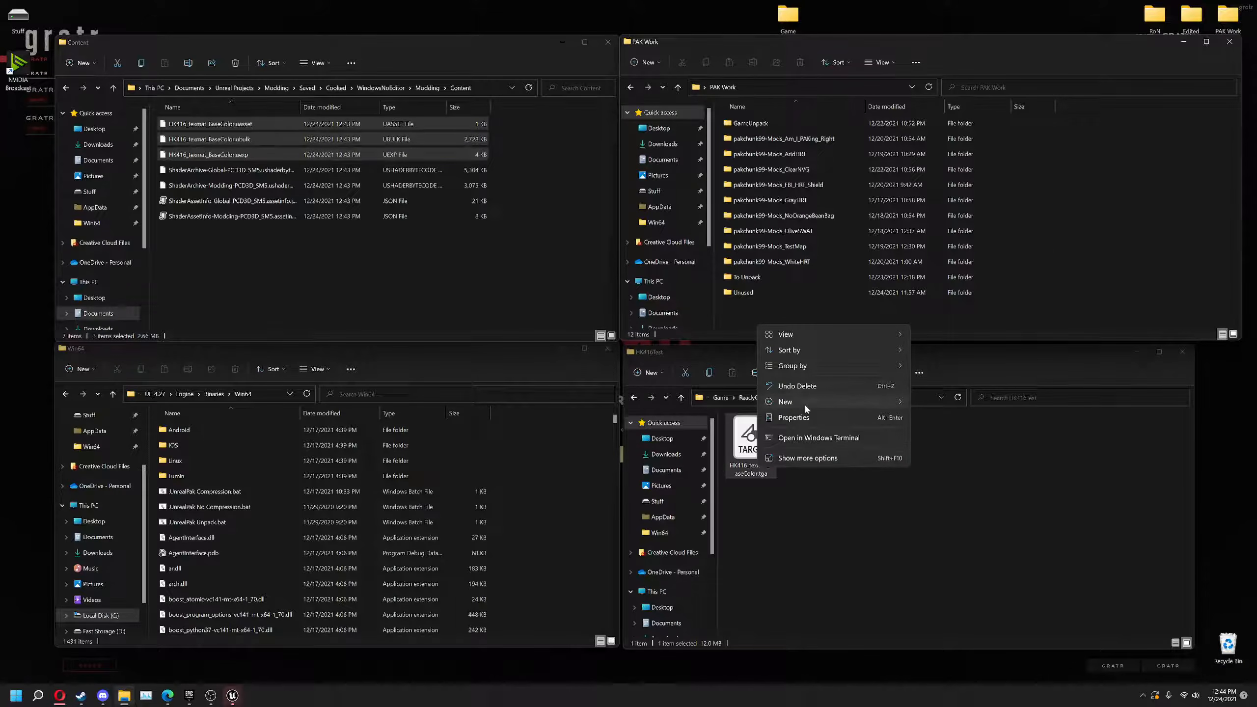
mouse_move(853, 409)
left_click(921, 402)
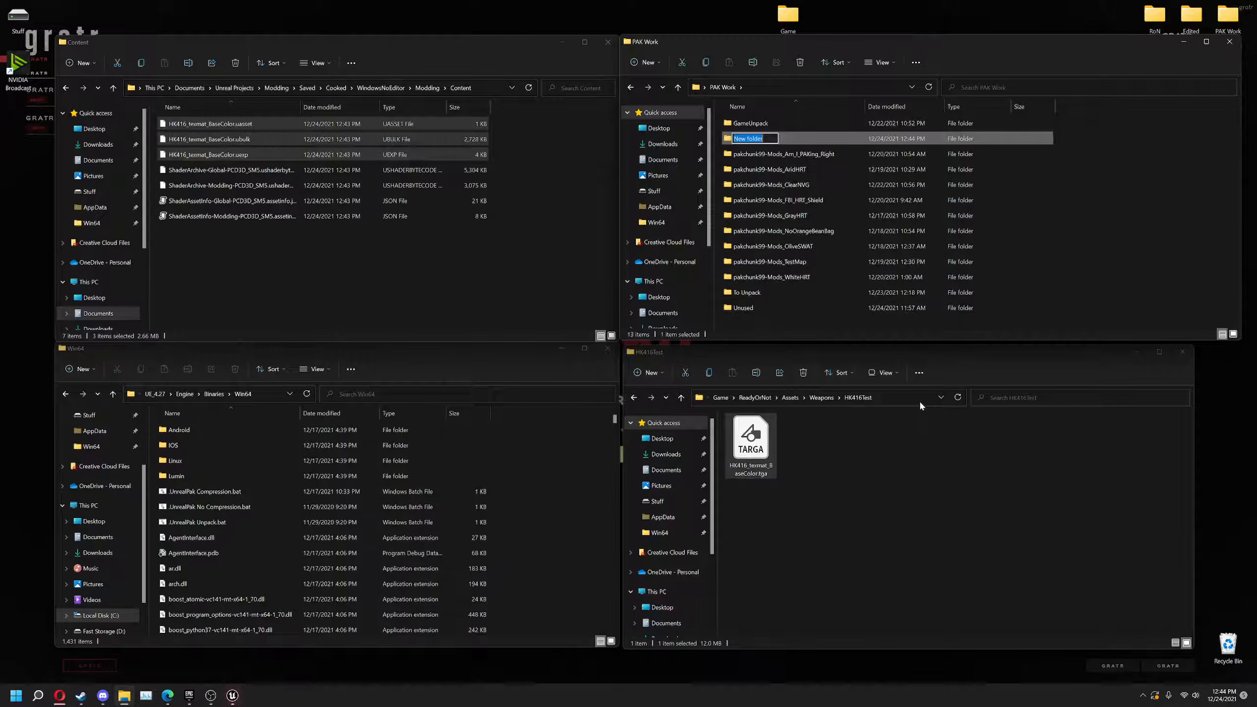
type("pakchunk99-Mods_My")
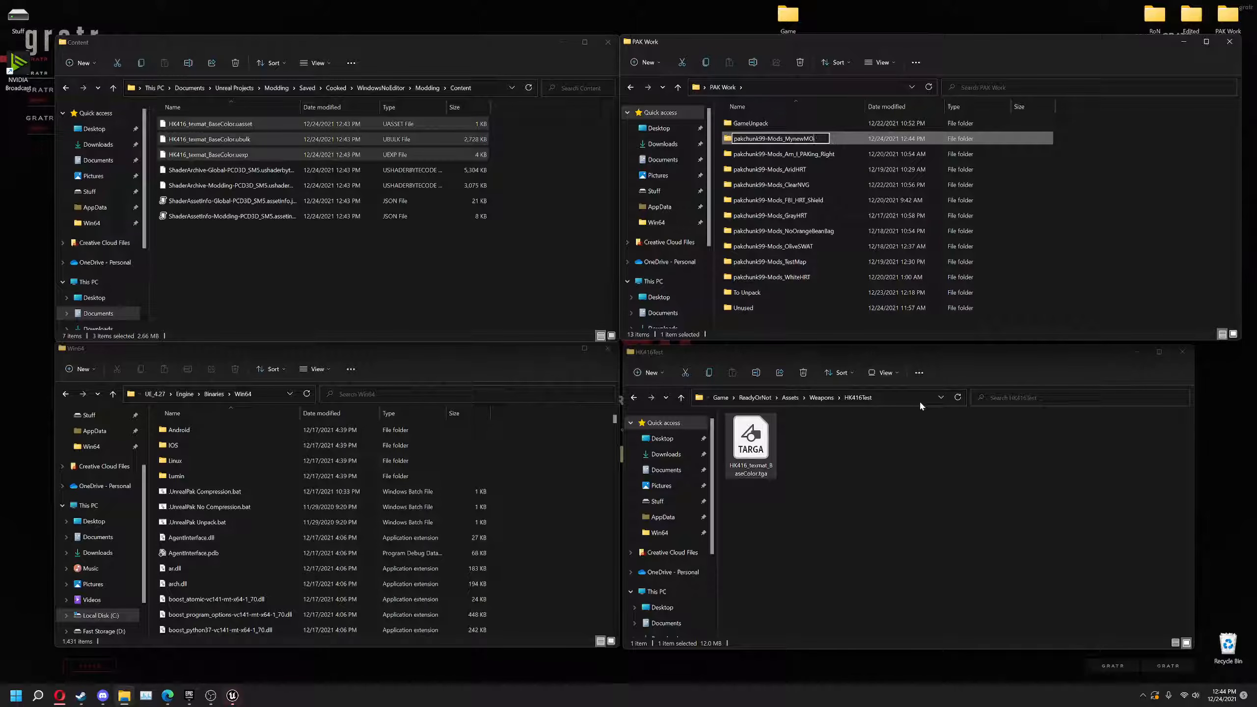
type("NewM")
key("Return")
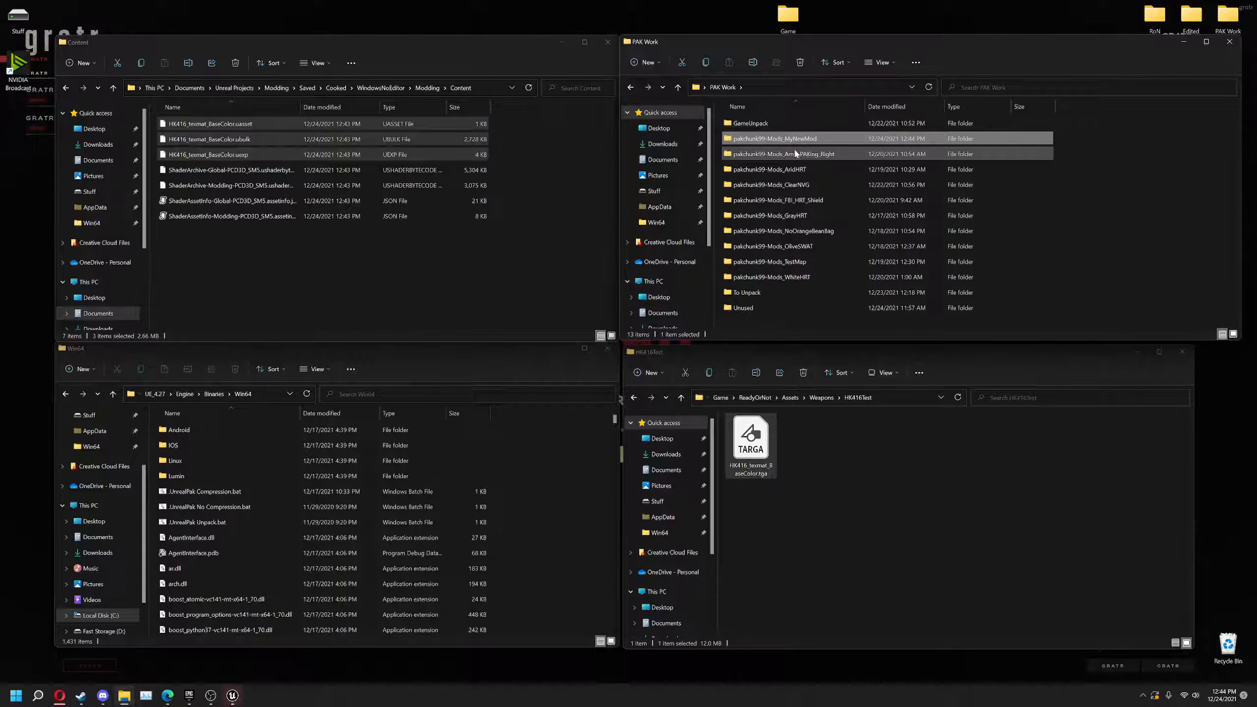
- Create a folder named Content inside pakchunk99-Mods_MyNewMod
double_click(783, 140)
right_click(784, 141)
mouse_move(921, 219)
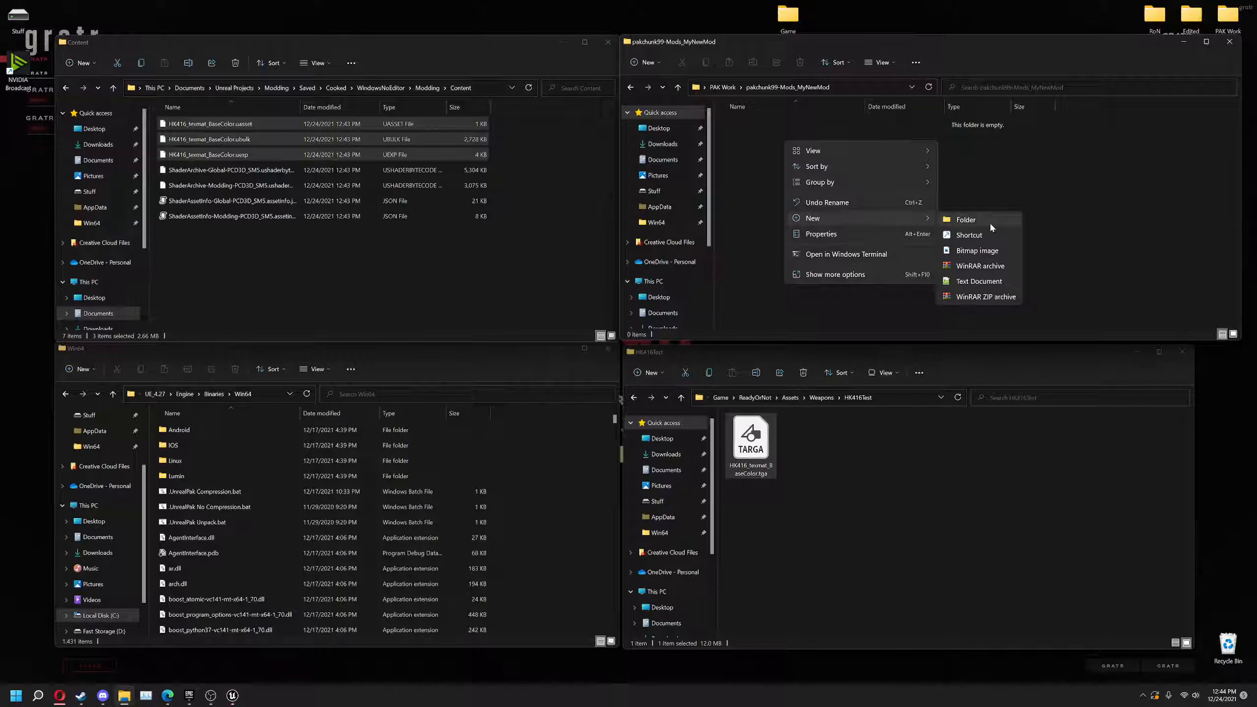
left_click(966, 220)
type("Conten")
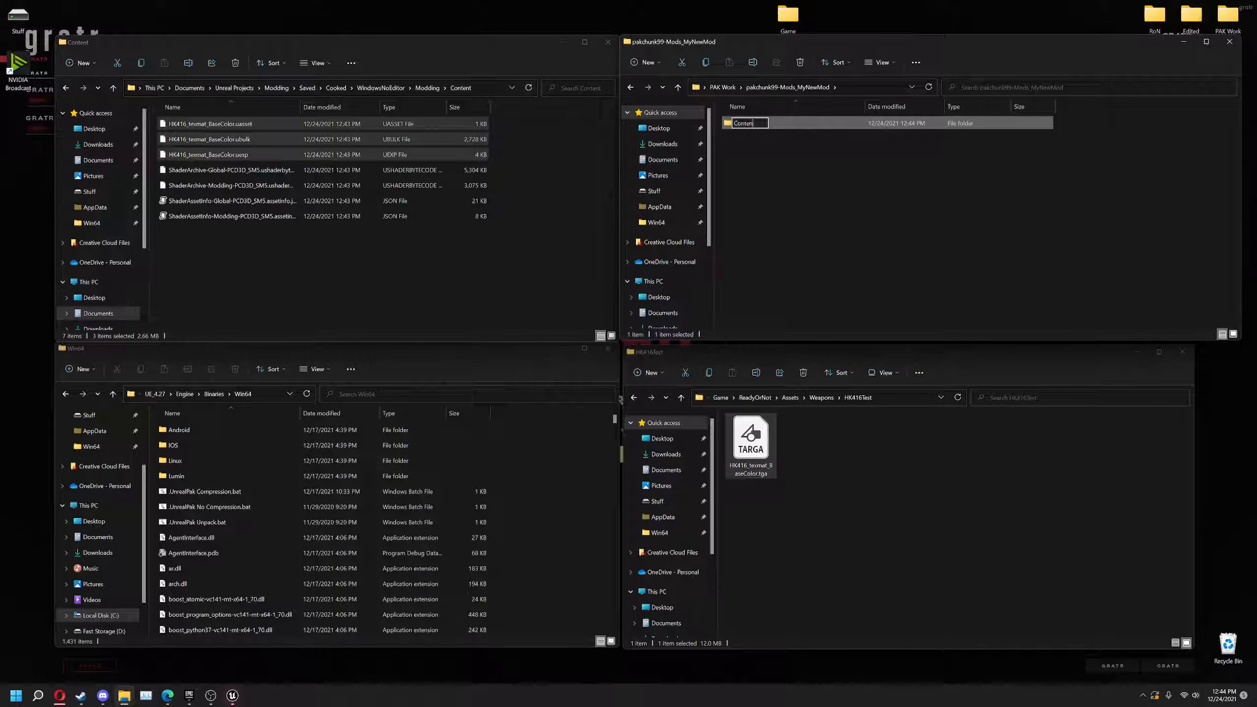
type("t")
key("Return")
- Create a folder named ReadyOrNot inside the mod's Content folder
double_click(761, 123)
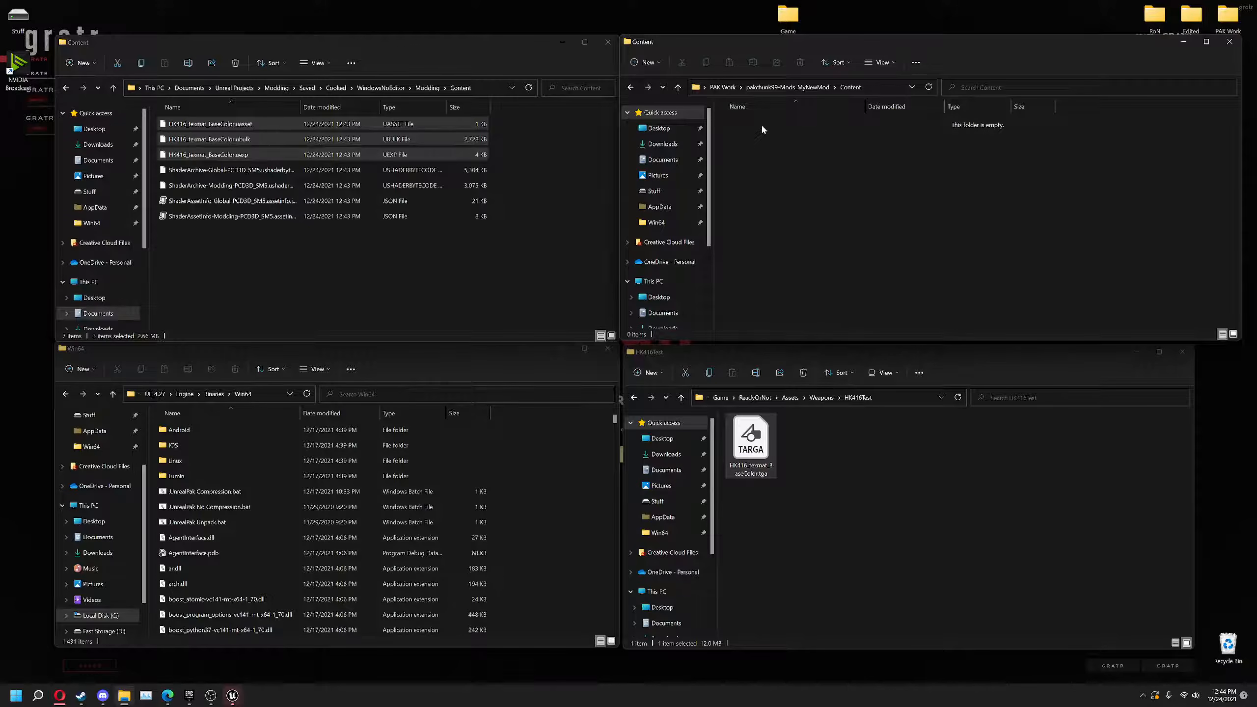
right_click(763, 128)
mouse_move(828, 201)
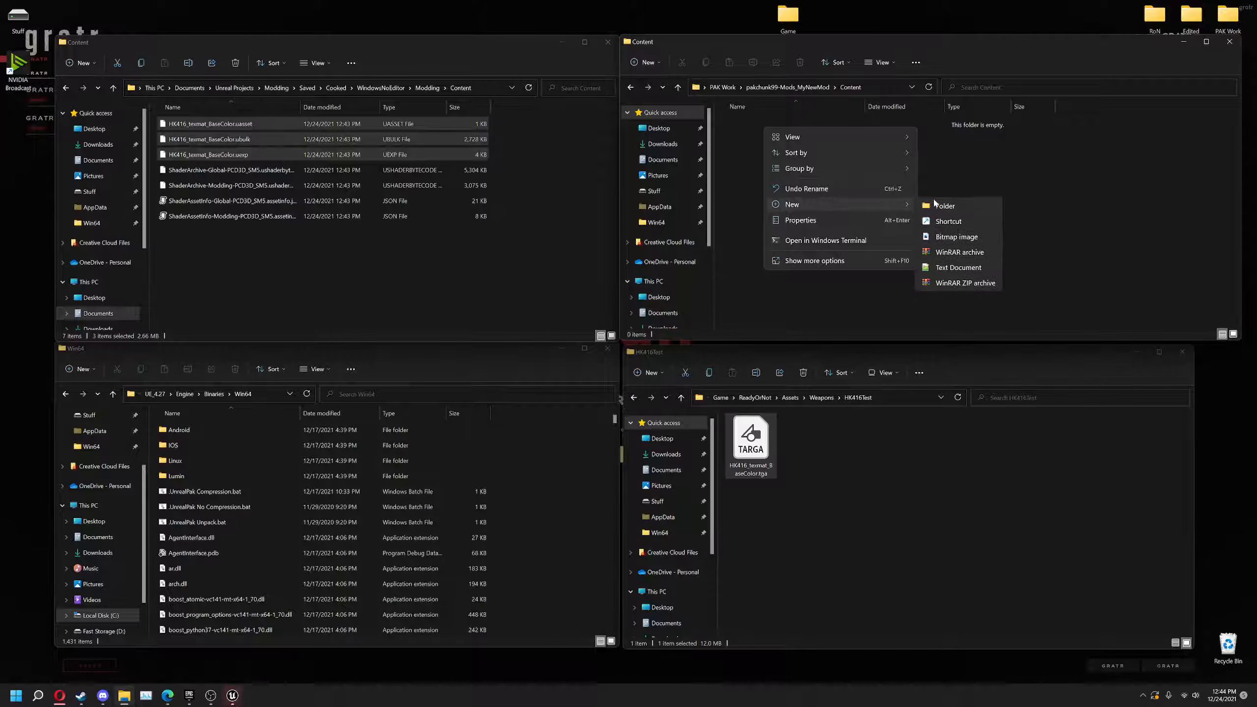
left_click(940, 208)
type("Rea")
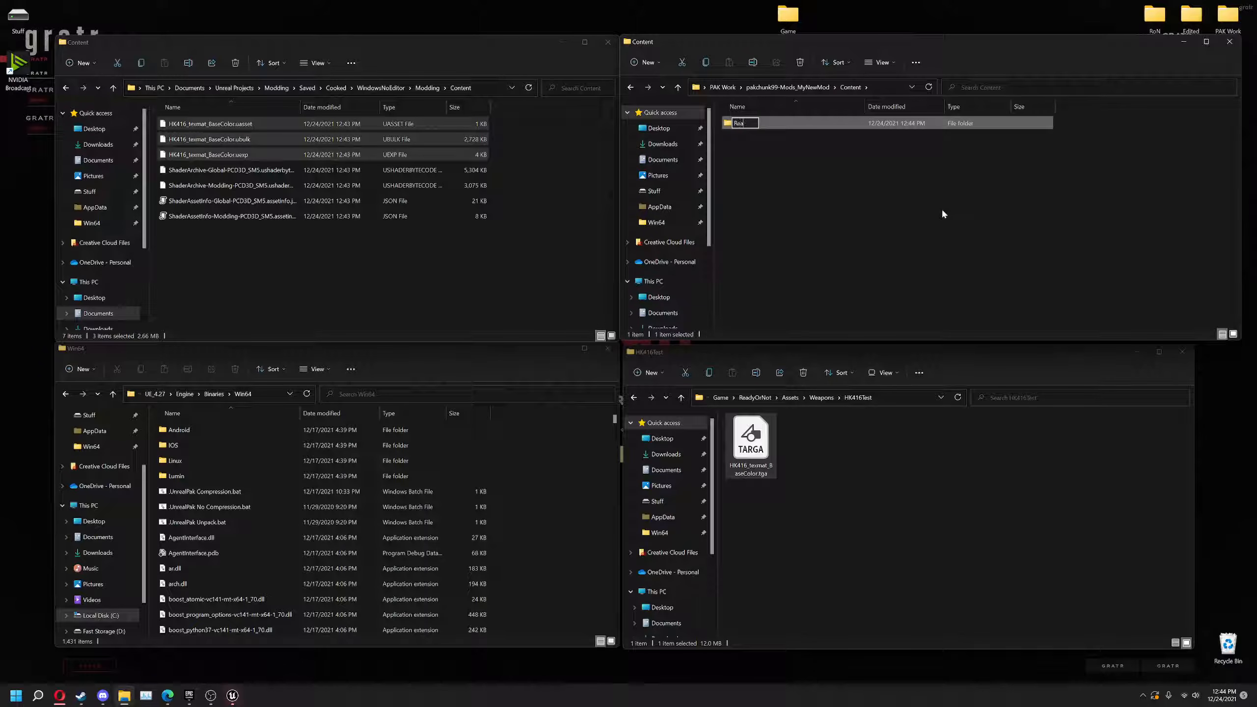
type("dyOrNot")
key("Return")
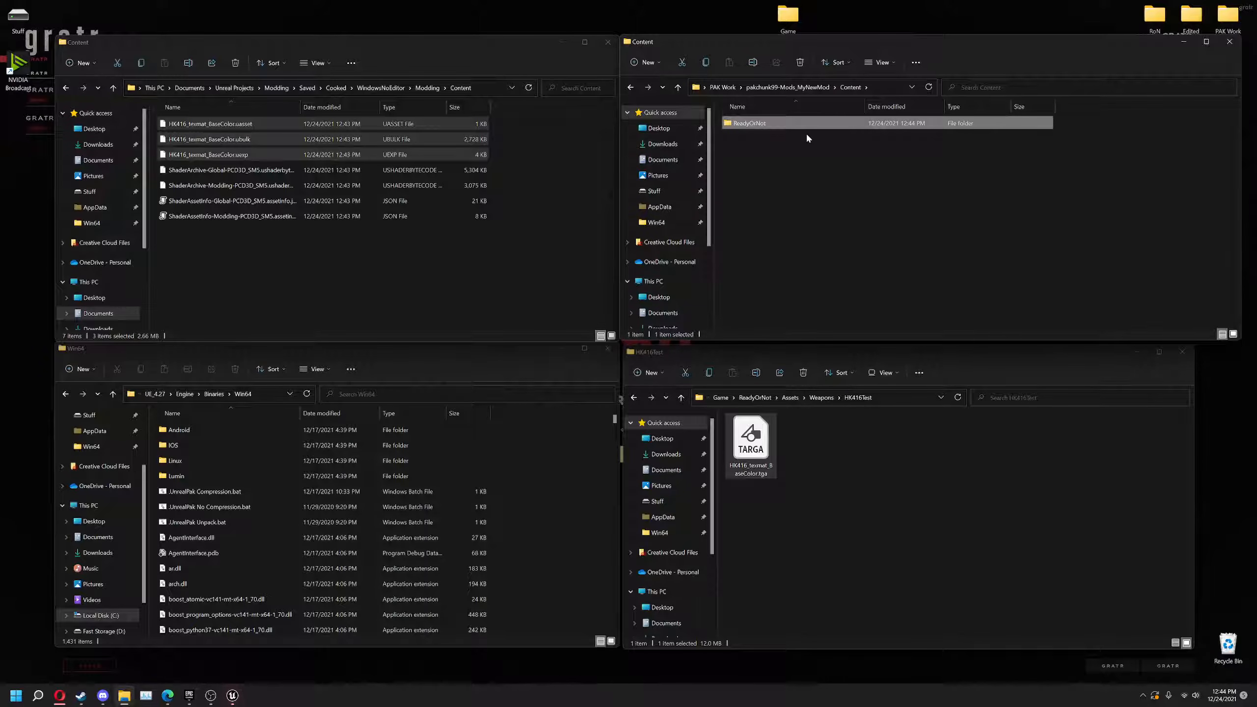
- Create a folder named Assets inside the mod's ReadyOrNot folder
double_click(762, 121)
right_click(781, 167)
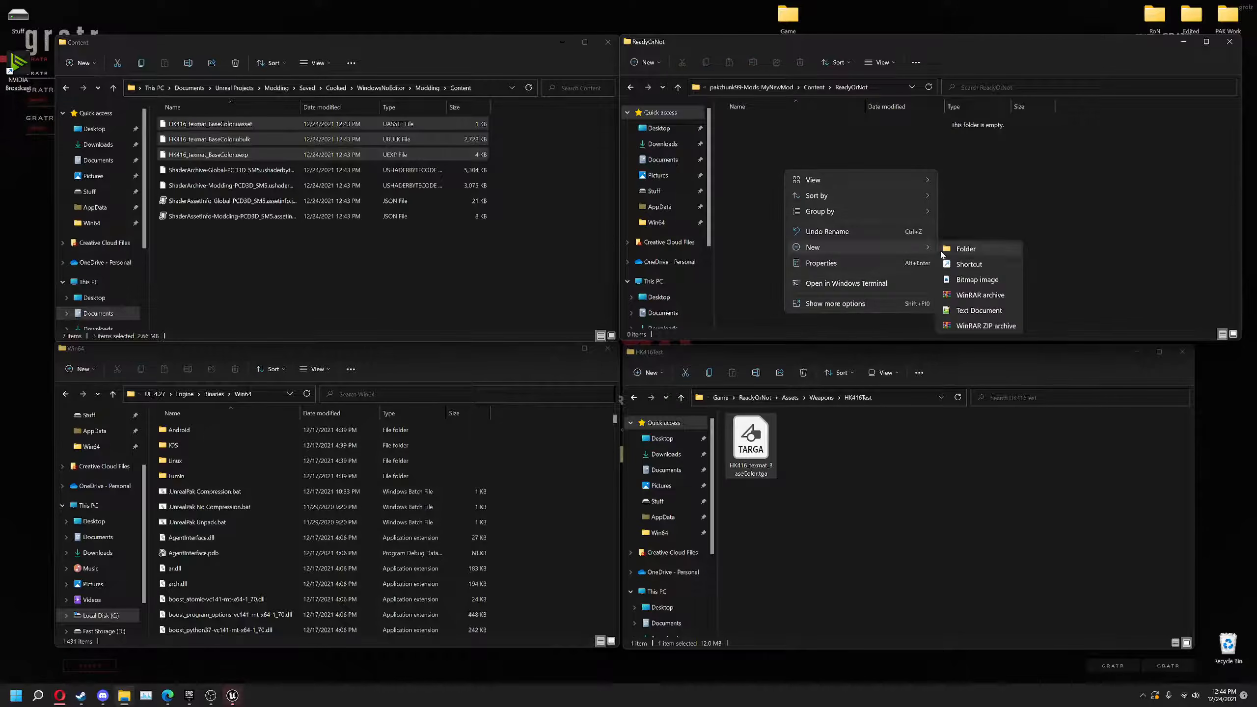
key("Escape")
key("ctrl+shift+n")
type("Assets")
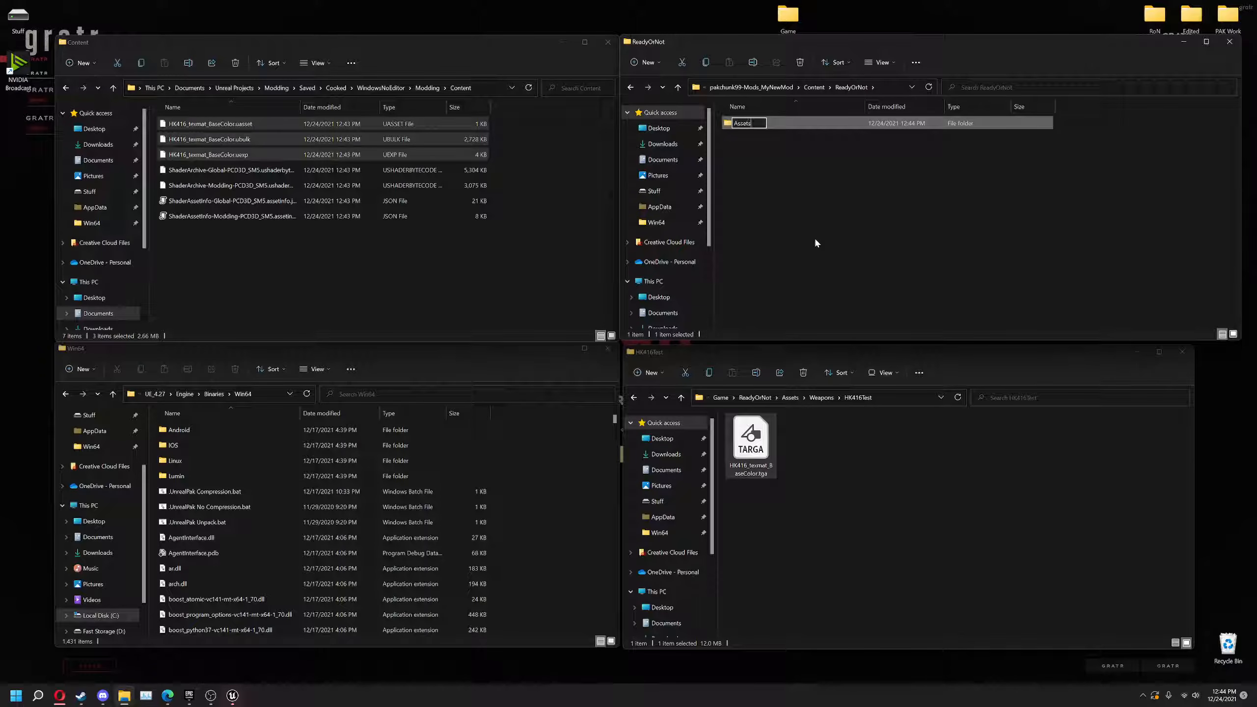
key("Return")
- Create a folder named Weapons inside the mod's Assets folder
double_click(727, 122)
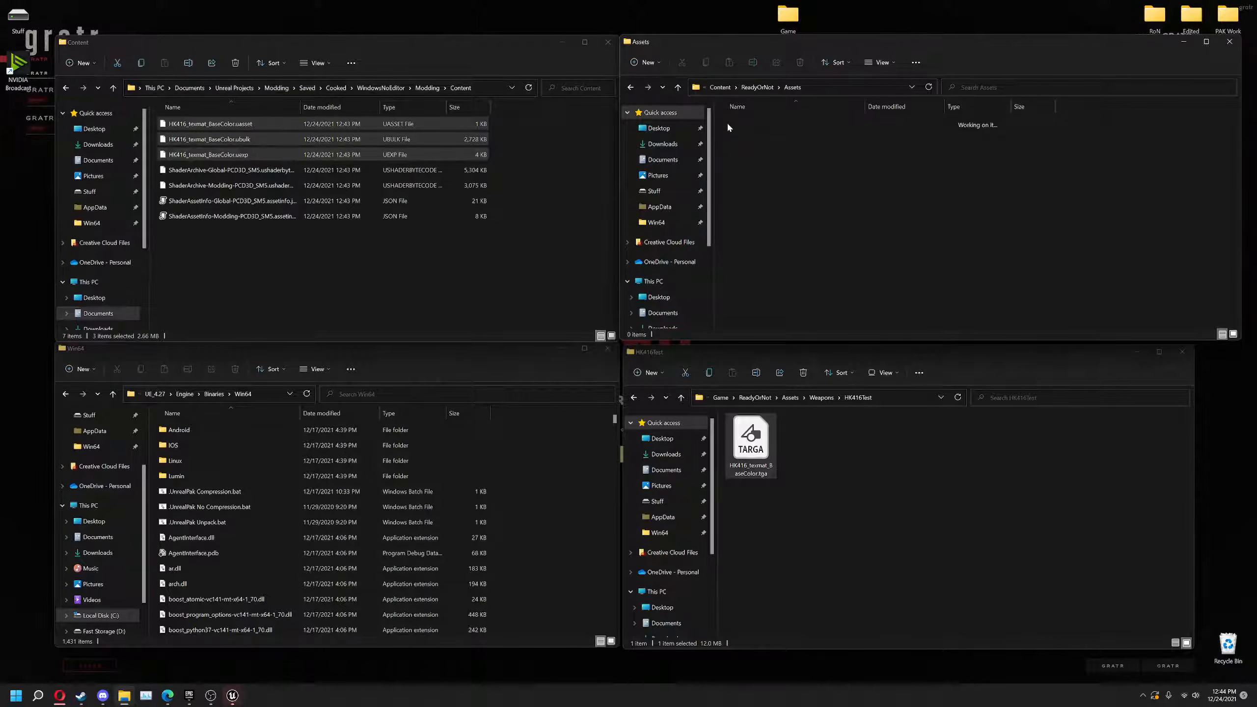
right_click(734, 125)
mouse_move(770, 196)
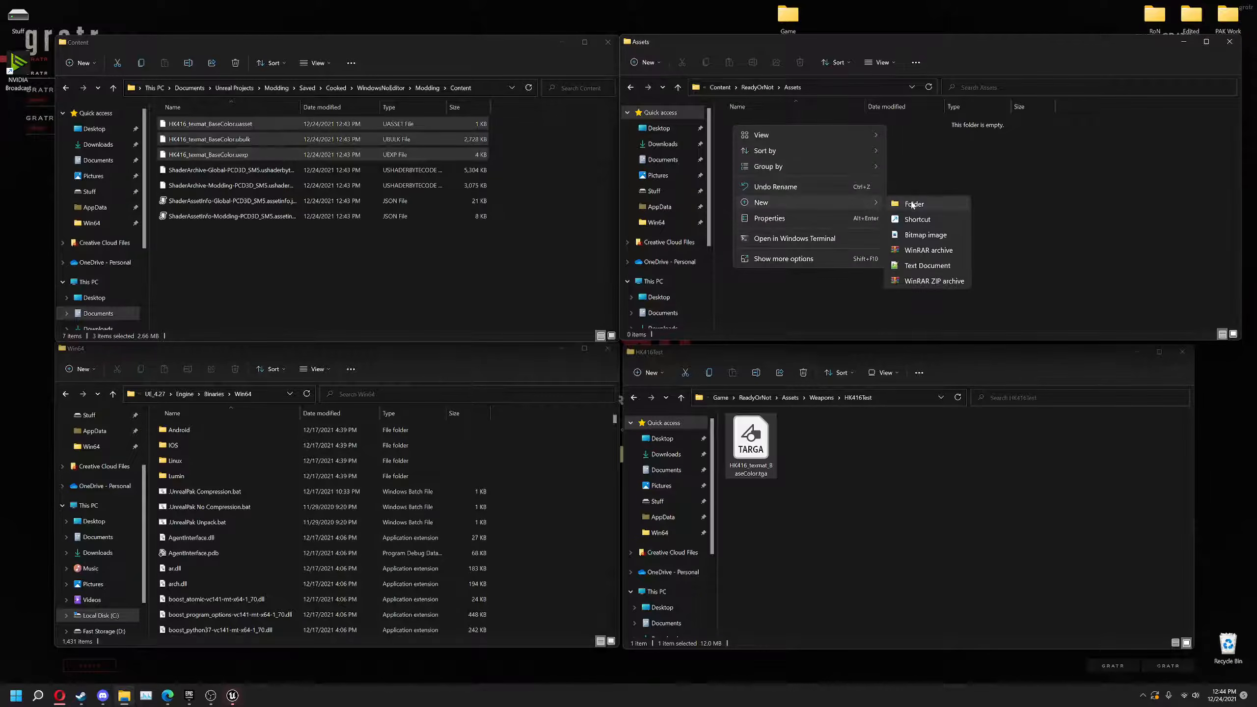
left_click(906, 204)
type("W")
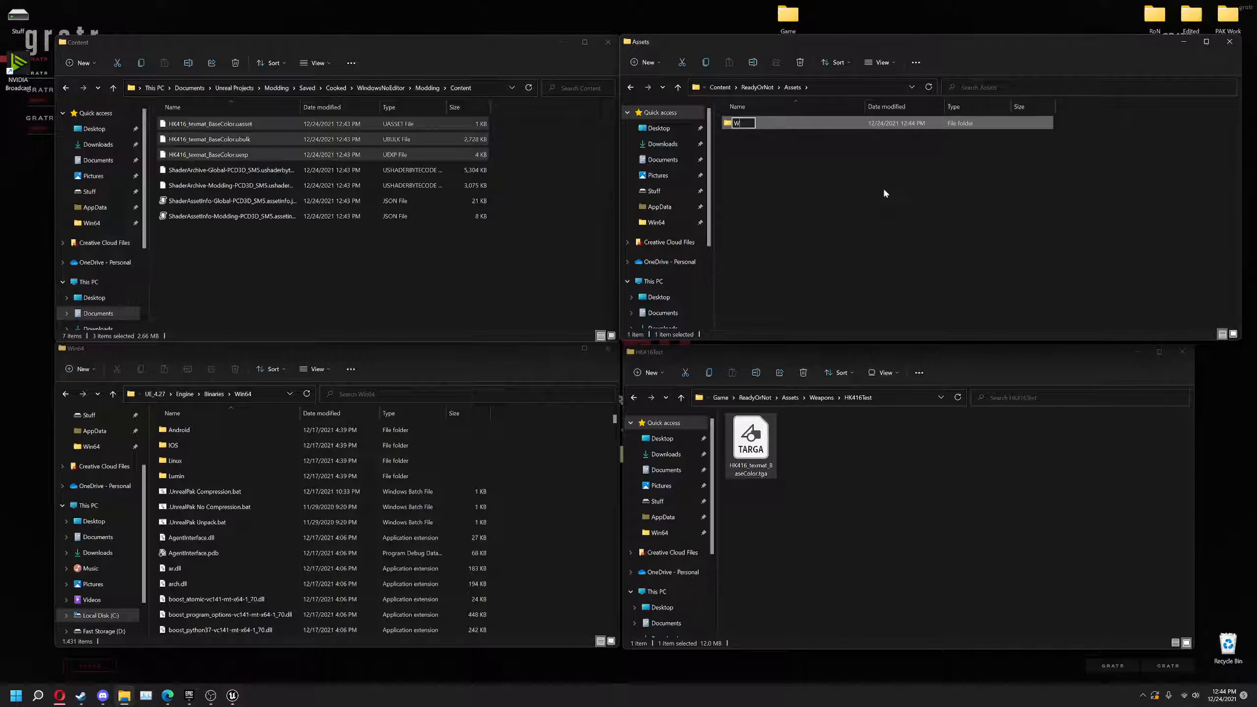
type("eapons")
key("Return")
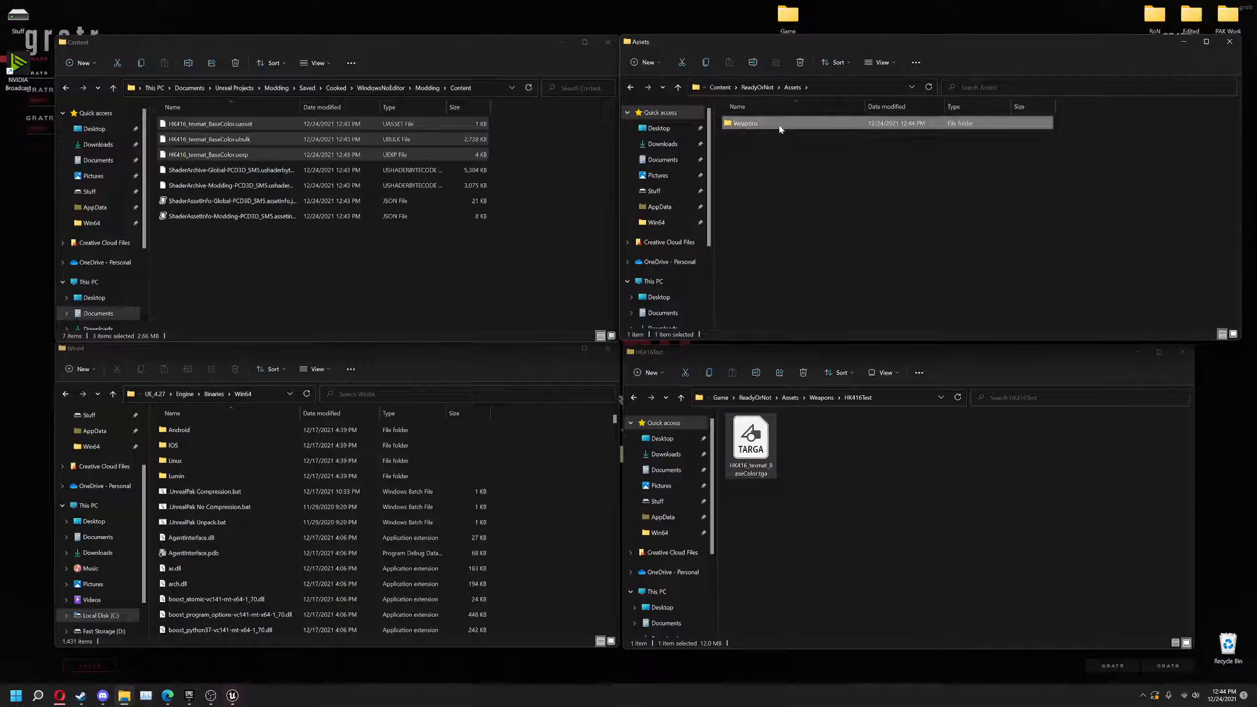
- Create a folder named HK416Test inside Weapons and move the three cooked HK416_texmat_BaseColor files into it
double_click(780, 128)
right_click(783, 167)
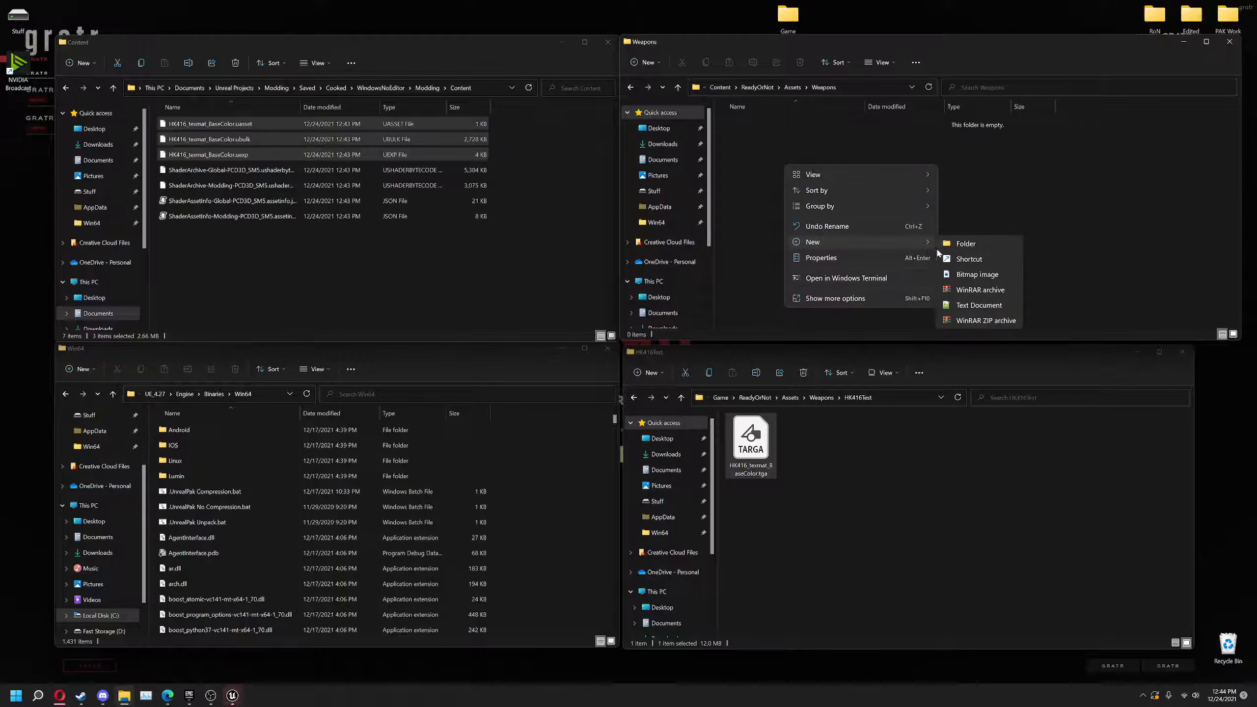
key("ctrl+shift+n")
type("HK416Te")
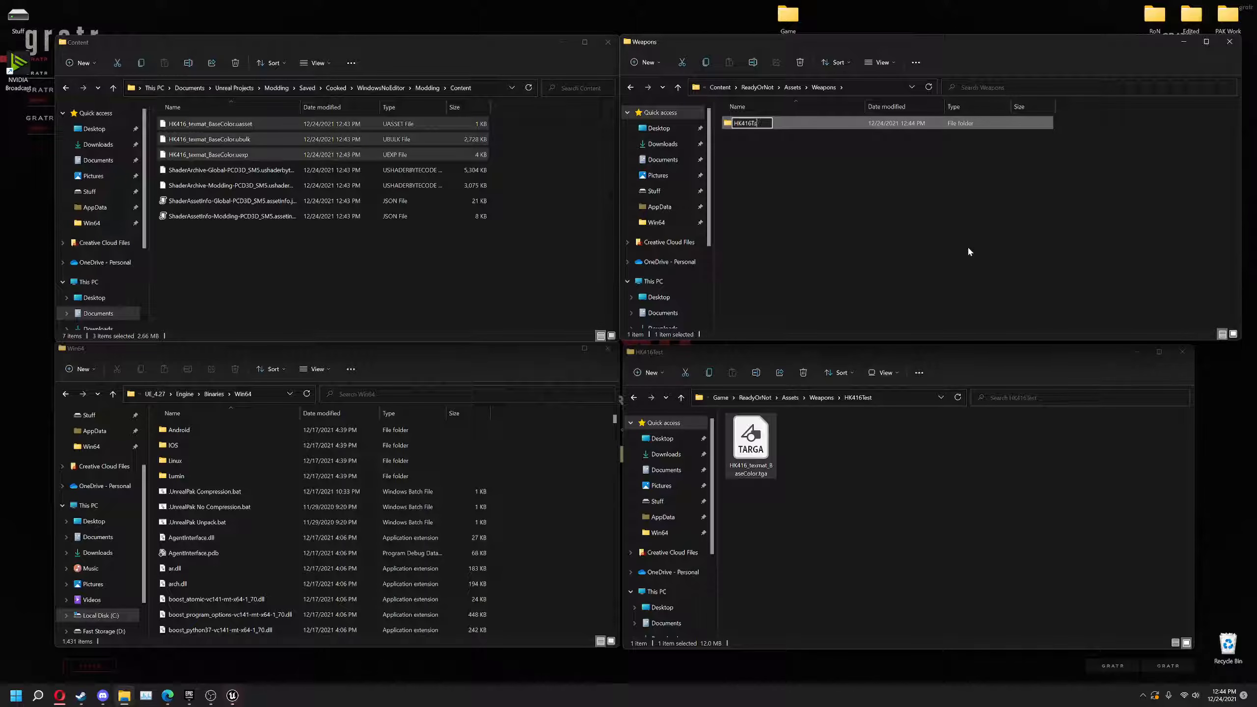
type("st")
key("Return")
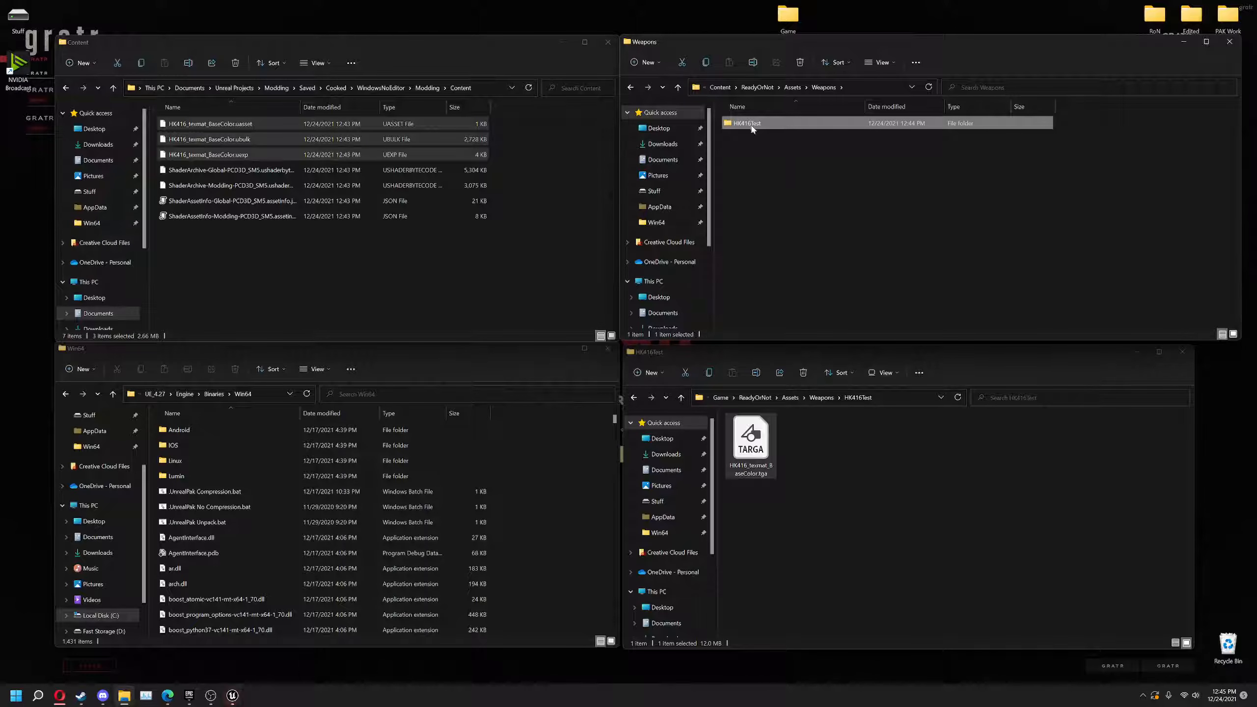
double_click(747, 123)
left_click_drag(207, 128, 793, 270)
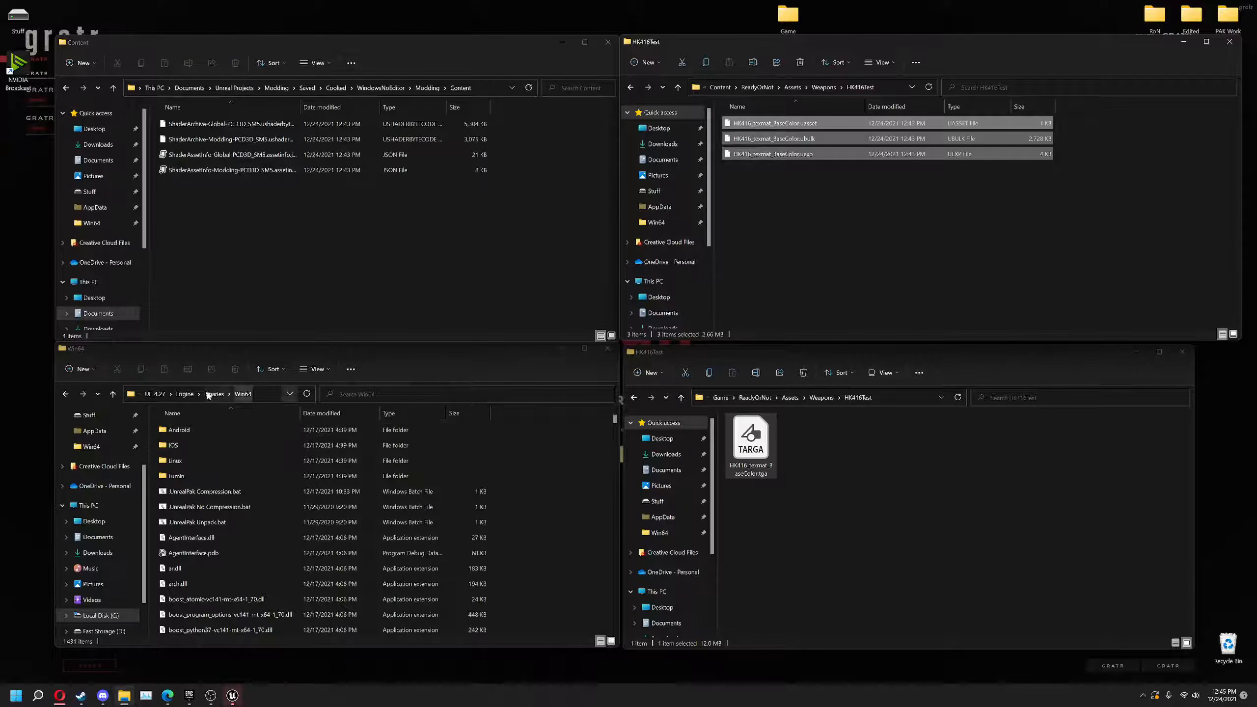
- Trace the engine install path from Epic Games through UE_4.27, Engine and Binaries to Win64, and examine the UnrealPak batch files there
left_click(153, 395)
left_click(153, 395)
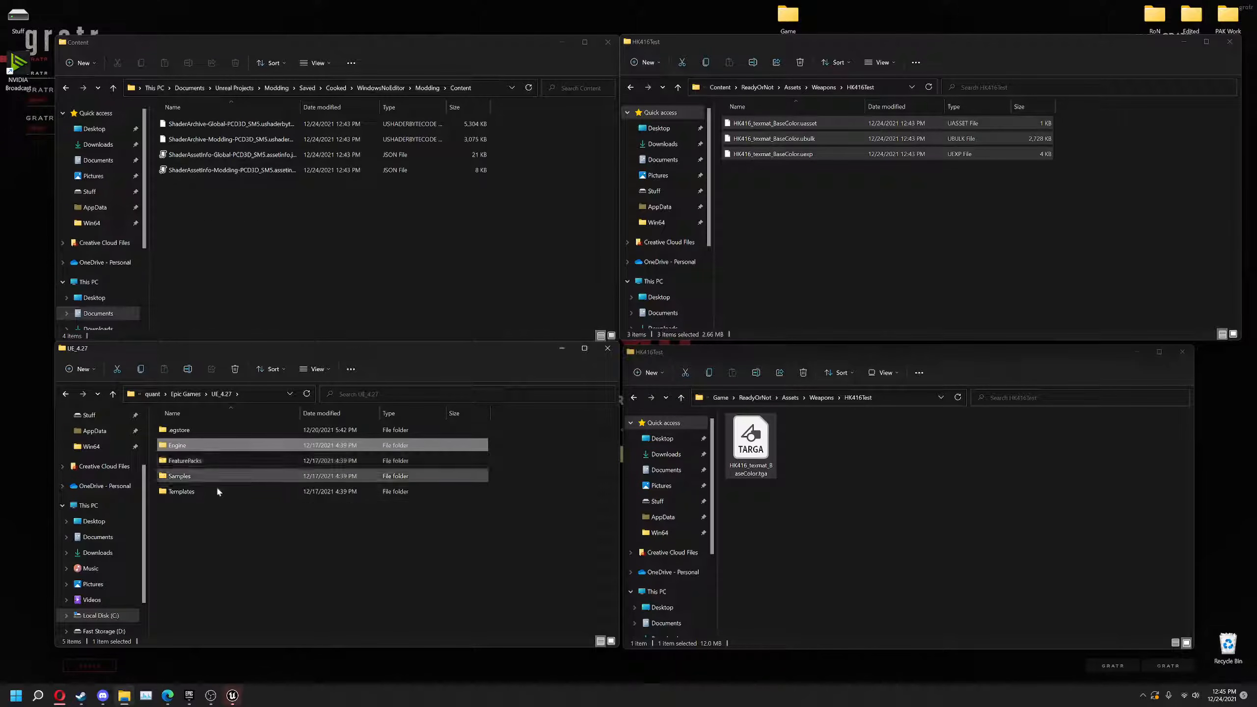
left_click(208, 533)
left_click(199, 395)
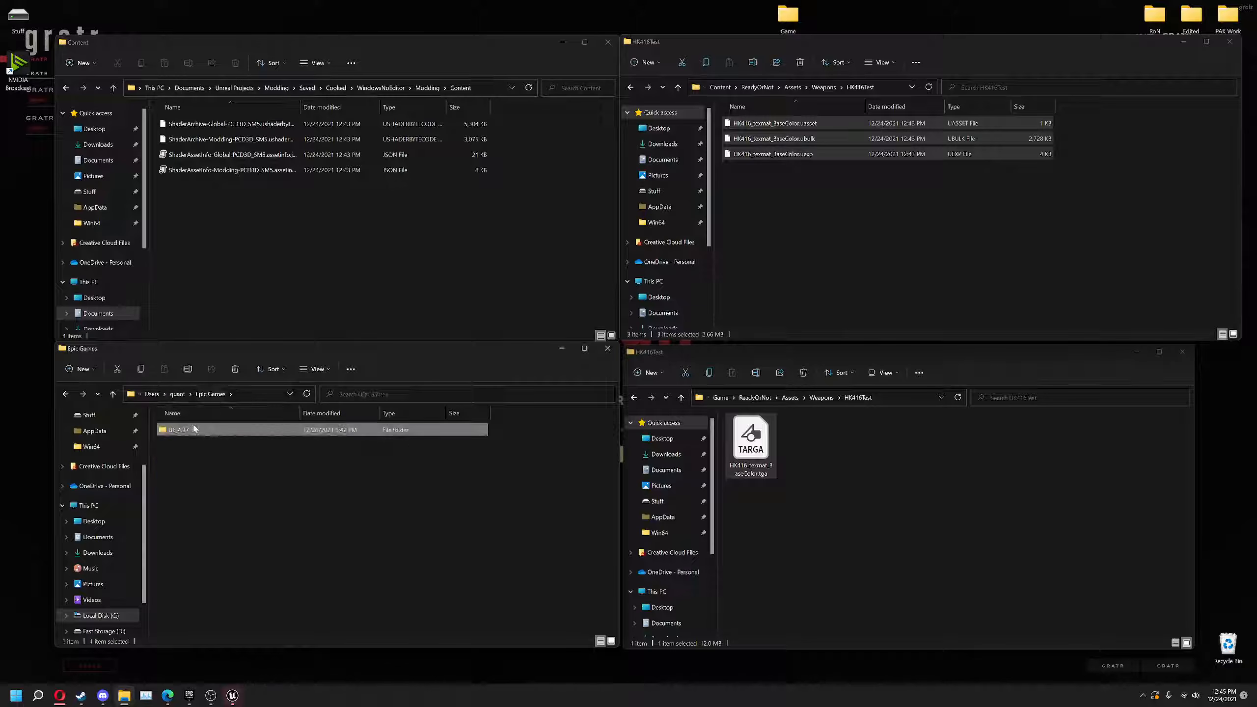
double_click(193, 425)
double_click(179, 445)
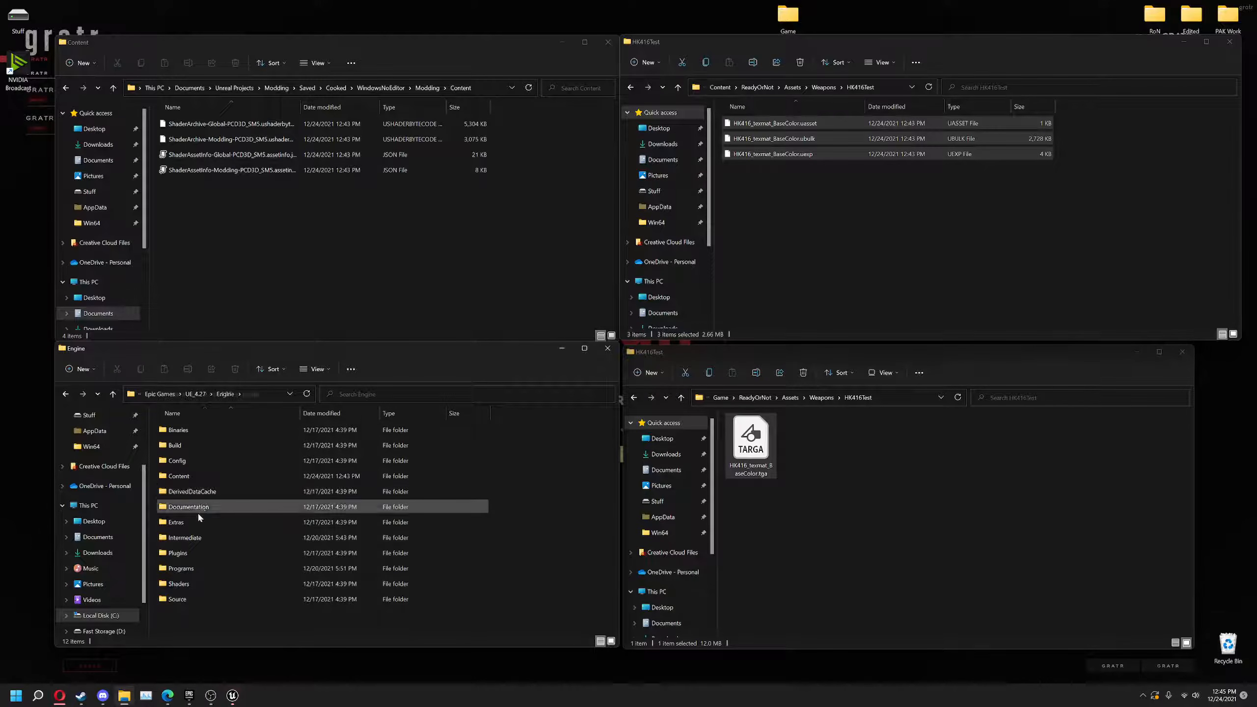
double_click(175, 430)
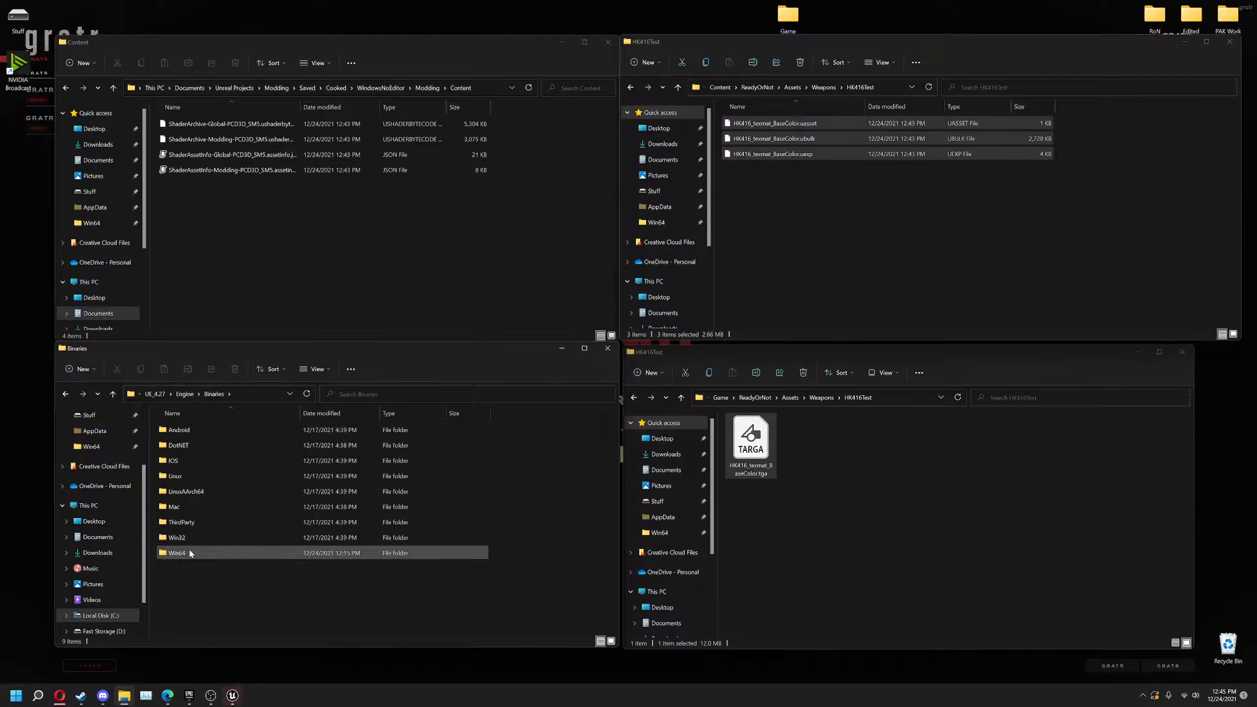
double_click(171, 551)
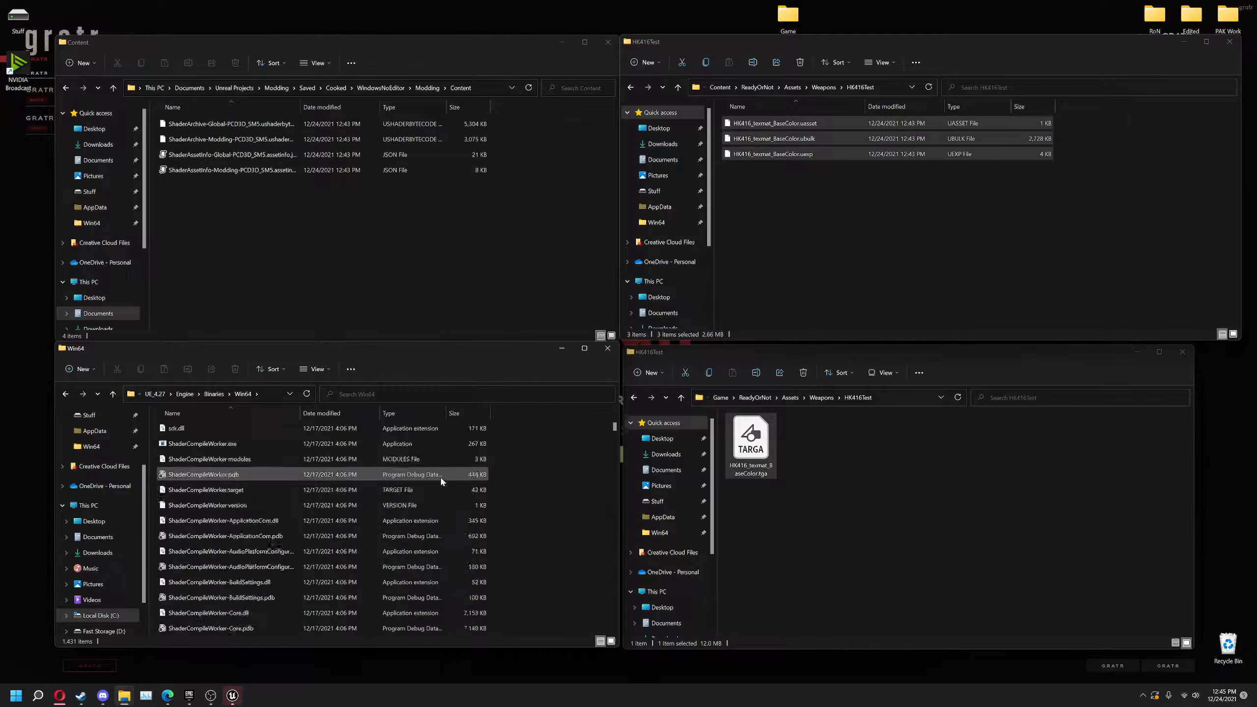
scroll(451, 494, "up", 8)
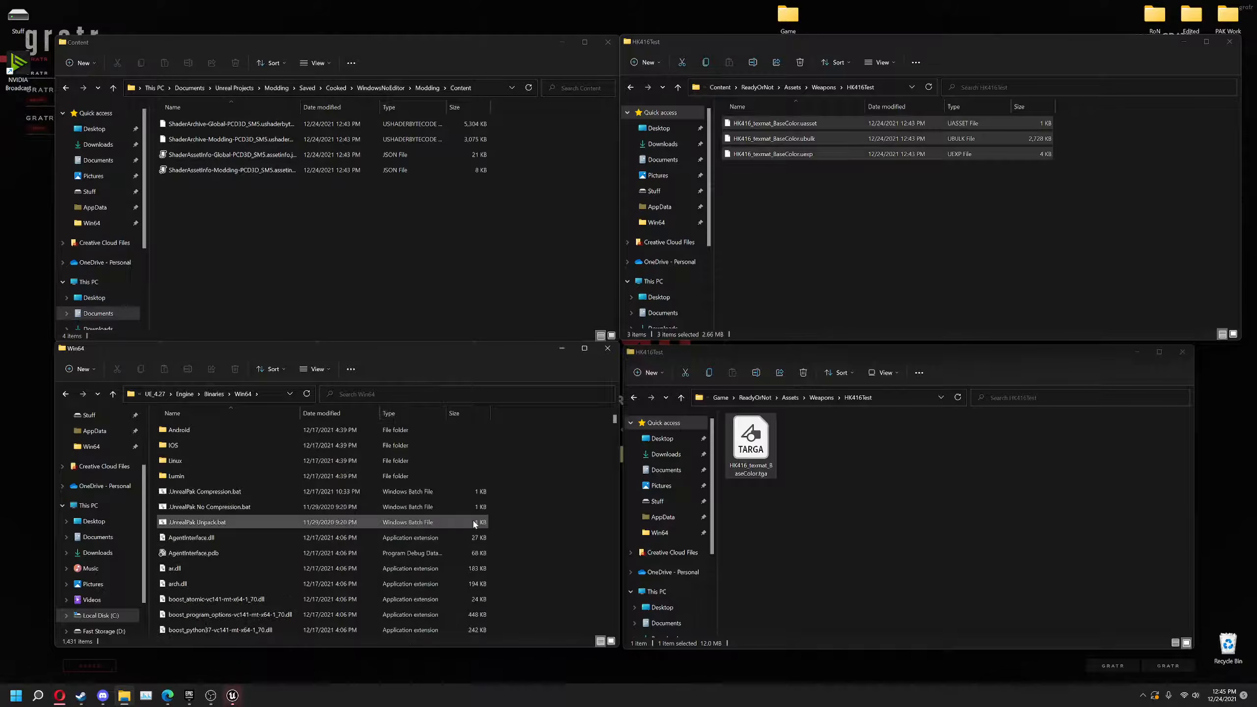
- Create a new text document in the engine's Win64 folder and rename it unrealpakbat.bat, accepting the extension change
right_click(535, 495)
mouse_move(615, 574)
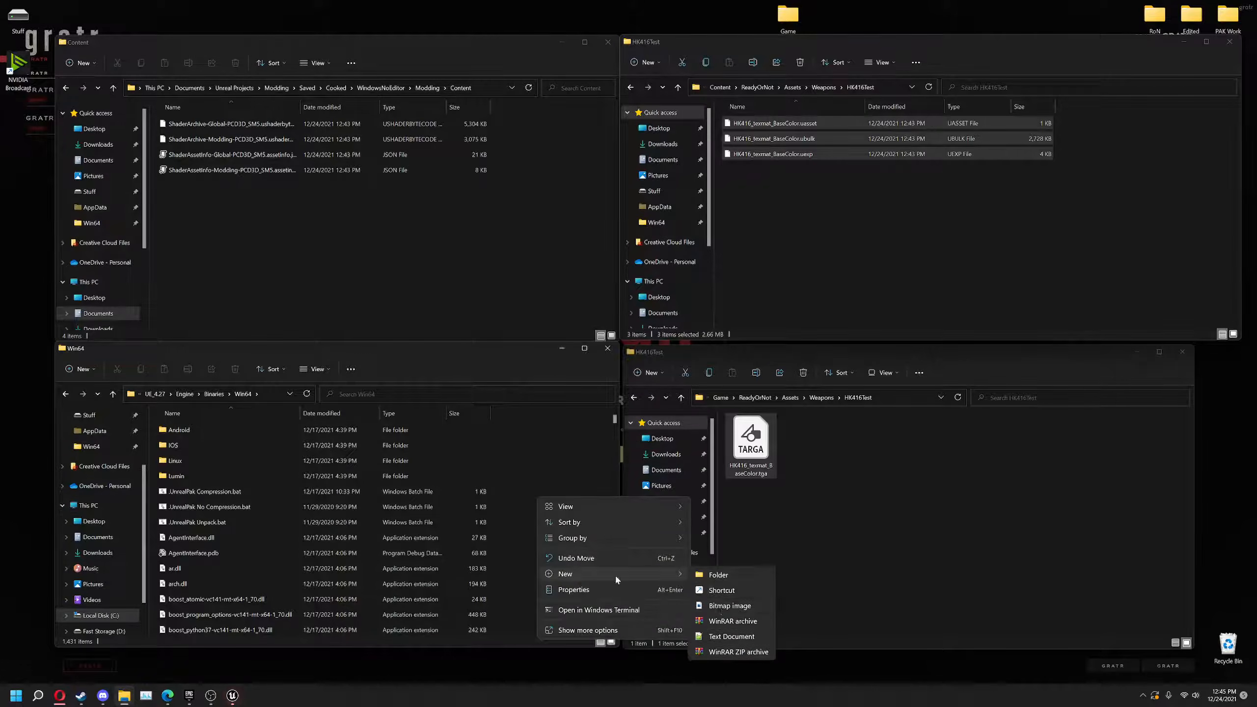
left_click(722, 637)
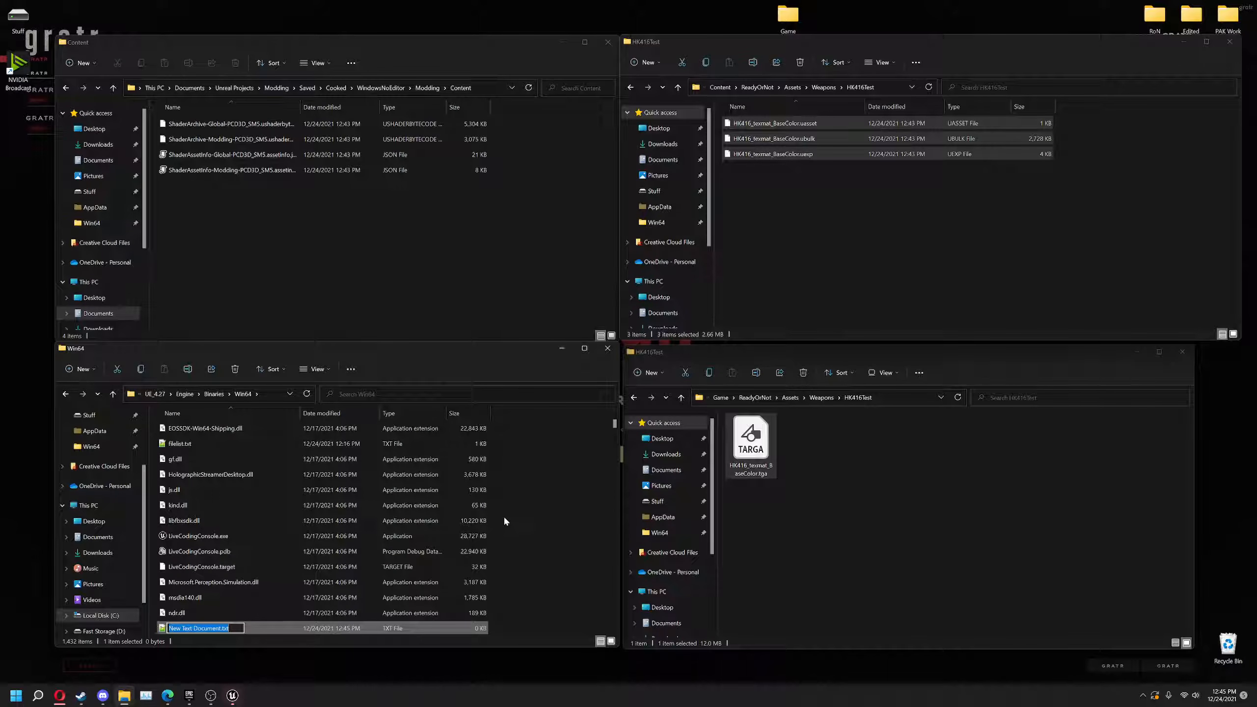
type("unrealpakbat.bat")
key("Return")
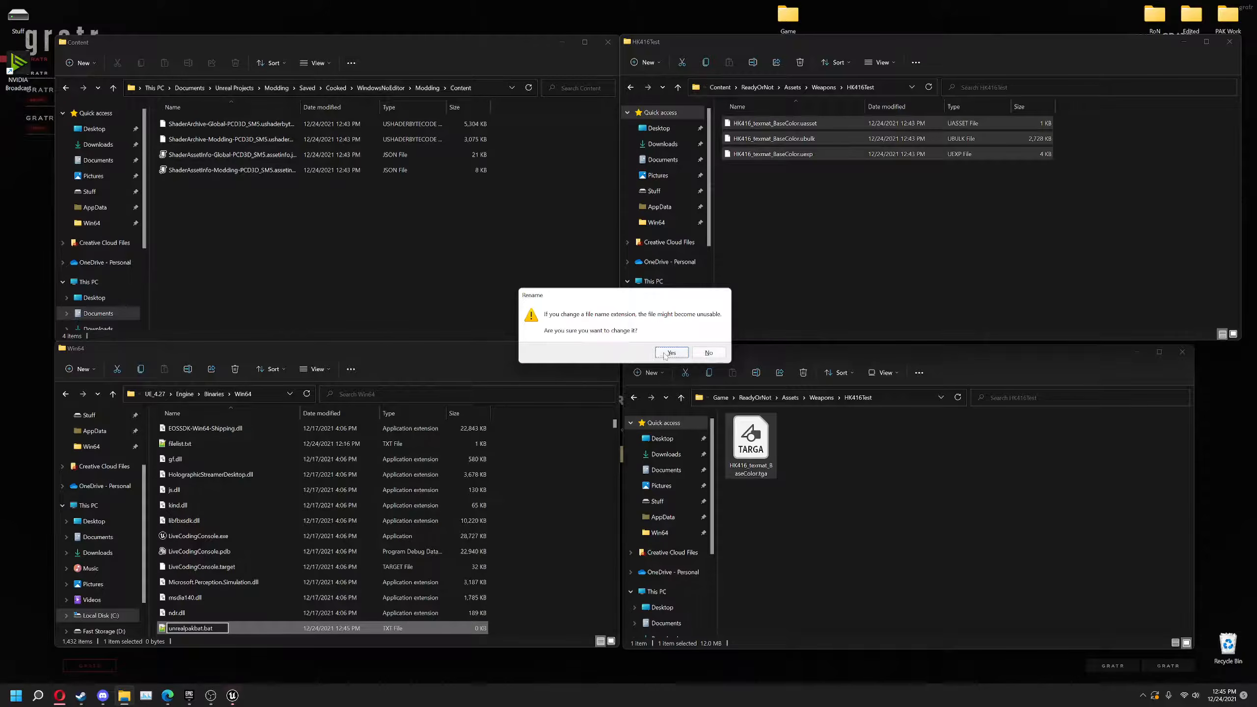
key("Return")
- Edit unrealpakbat.bat in Notepad++ with the script that writes filelist.txt for ../../../ReadyOrNot/ and runs UnrealPak.exe with -create=filelist.txt -compress, then save and close it
right_click(217, 633)
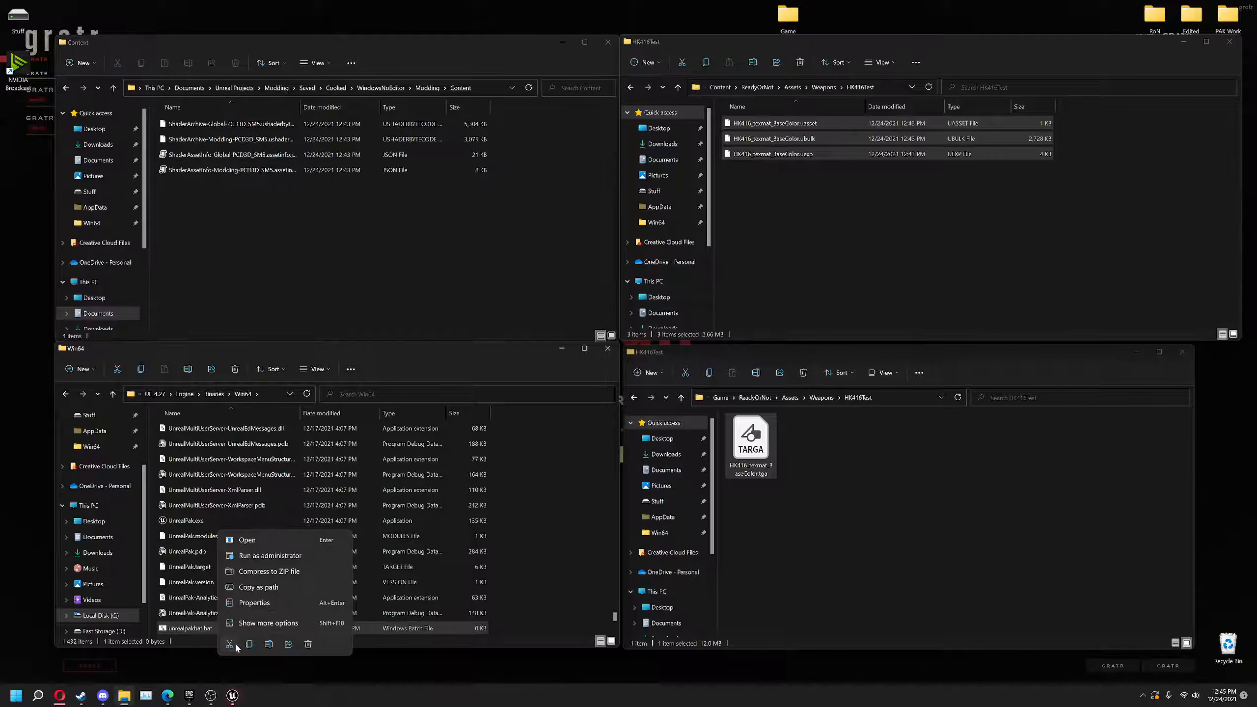
left_click(287, 624)
left_click(321, 430)
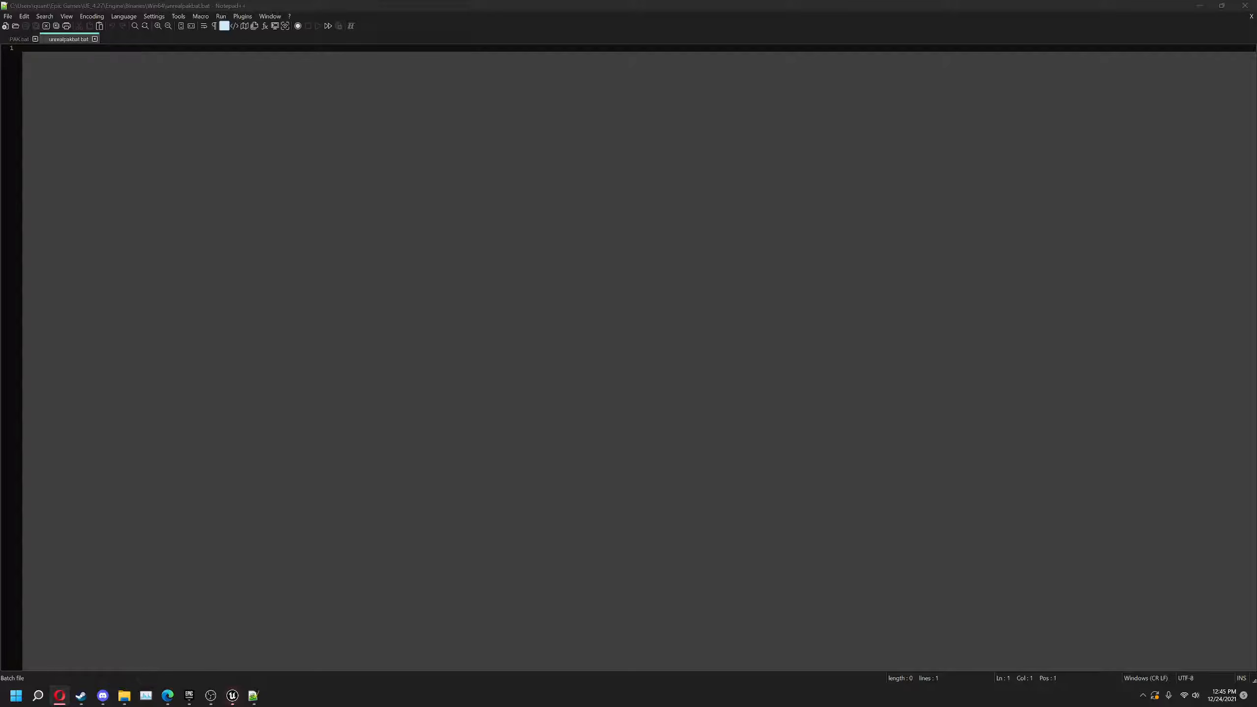
type("@if \"%~1\"==\"\" goto skip @setlocal enableextensions @pushd %~dp0 @echo \"%~1\\*.*\" \"../../../ReadyOrNot/\" >filelist.txt .\\UnrealPak.exe \"%~1.pak\" -create=filelist.txt -compress @popd @pause :skip")
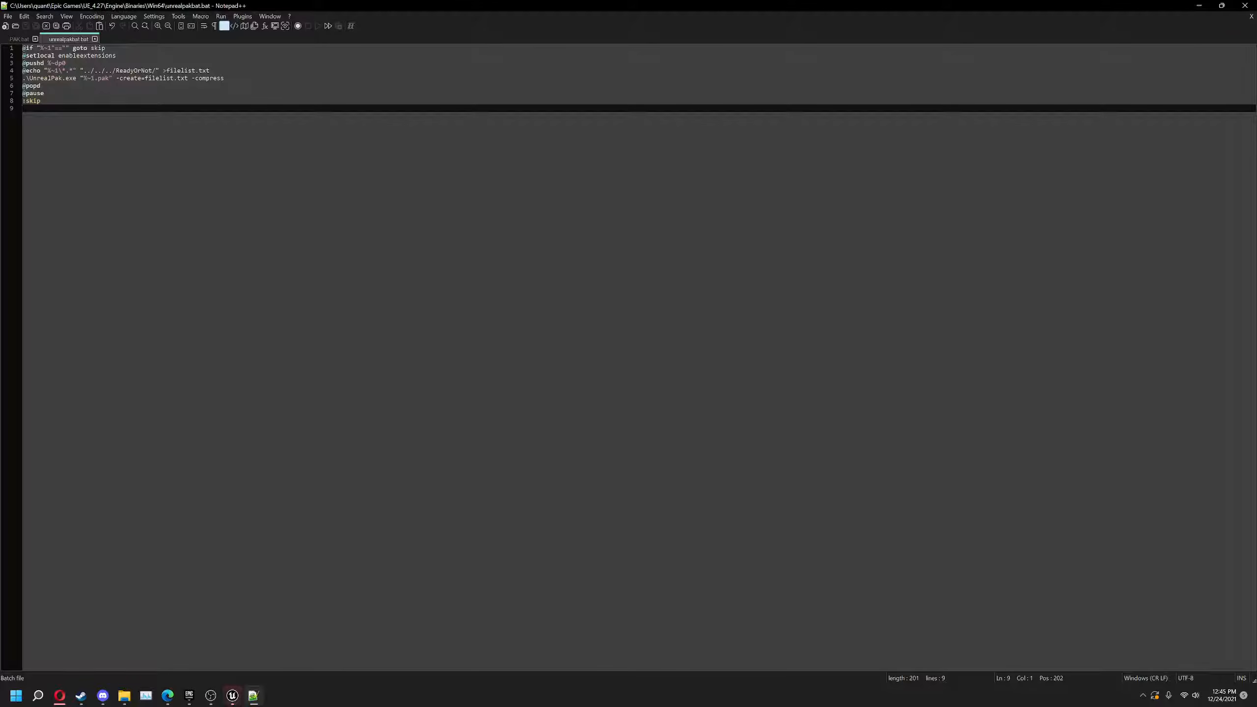
left_click(1236, 11)
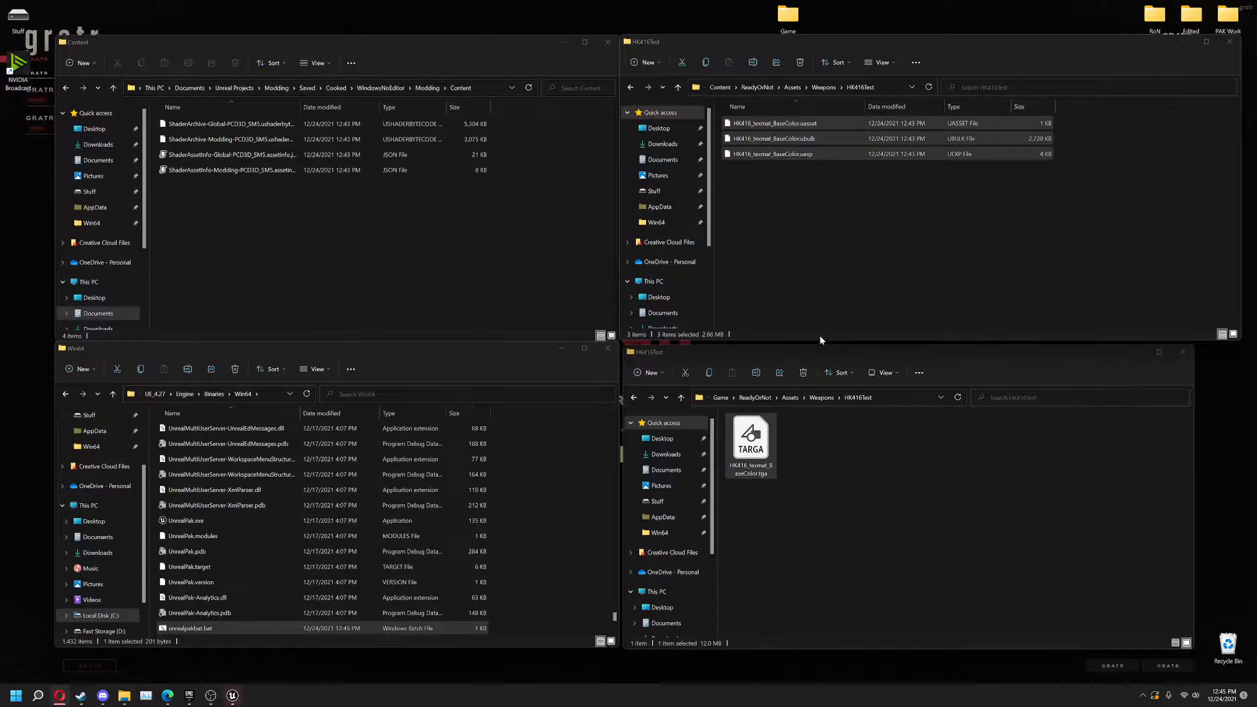
- Return to the PAK Work folder and pack the pakchunk99-Mods_MyNewMod folder with unrealpakbat.bat, dismissing the console when it finishes
left_click(832, 258)
left_click(716, 90)
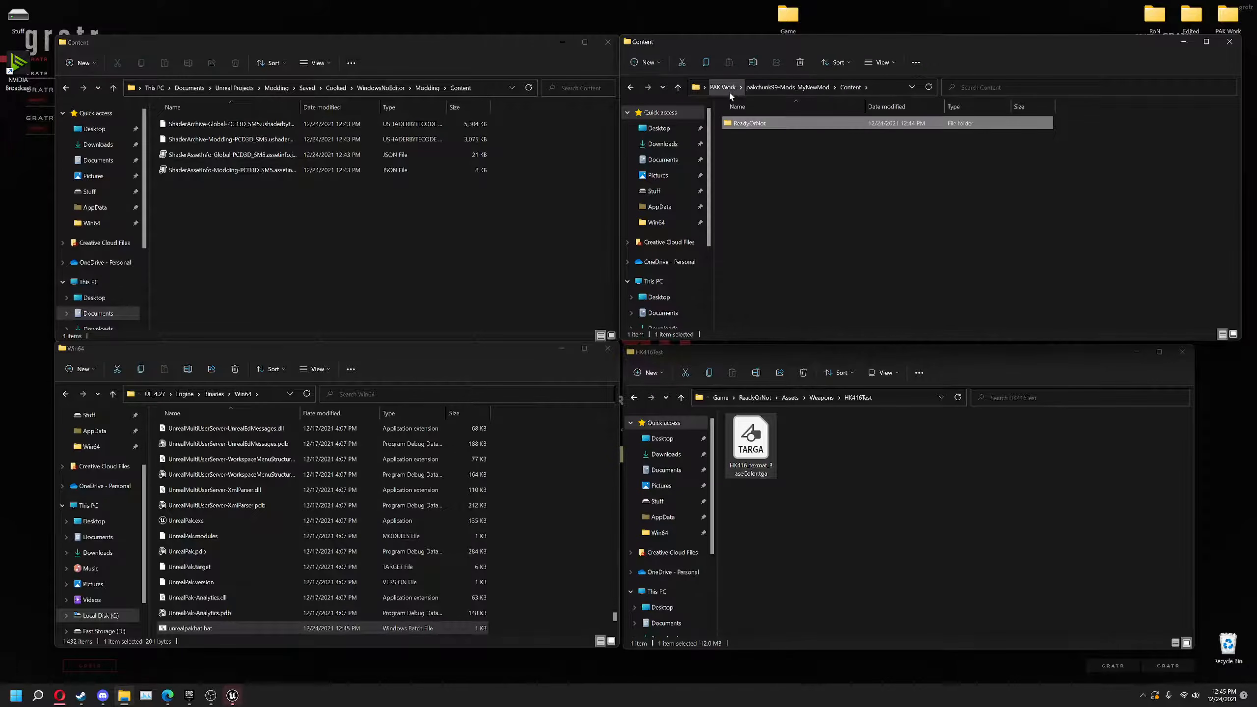
left_click(729, 91)
left_click(783, 231)
left_click(792, 216)
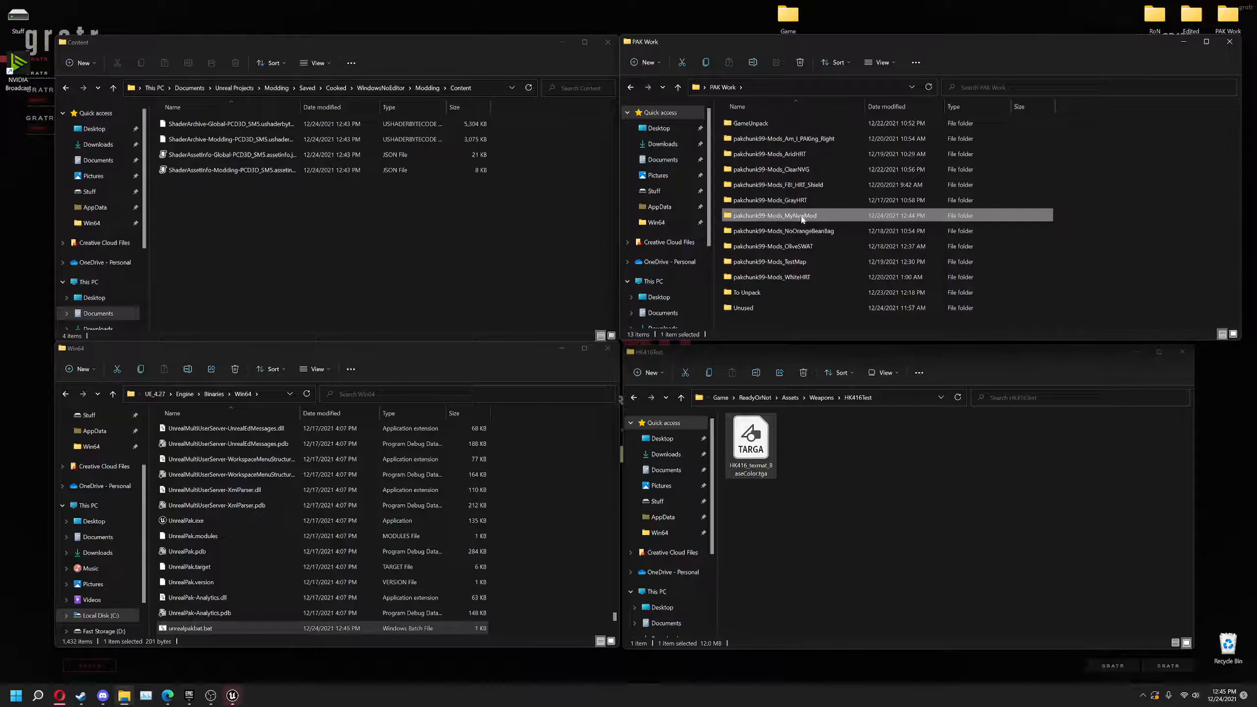
left_click_drag(776, 214, 249, 597)
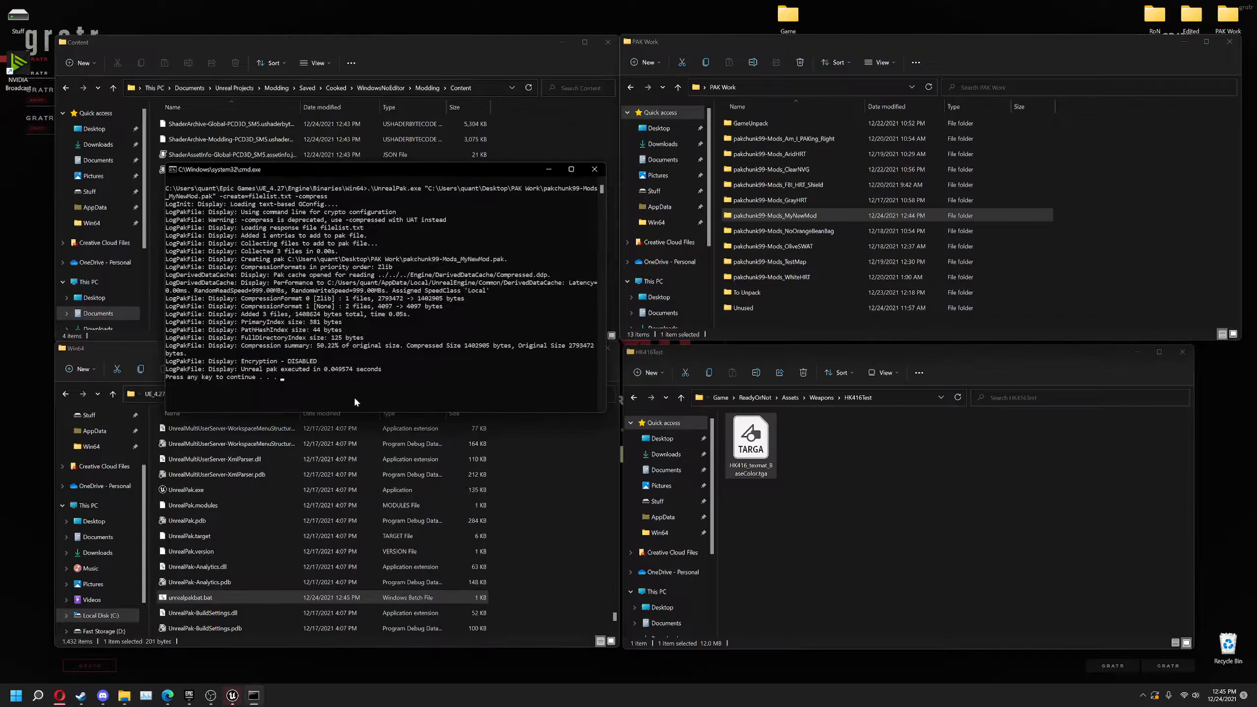
key("Return")
- Select pakchunk99-Mods_MyNewMod.pak in PAK Work and bring up the game's ReadyOrNot\Content\Paks folder
left_click(789, 323)
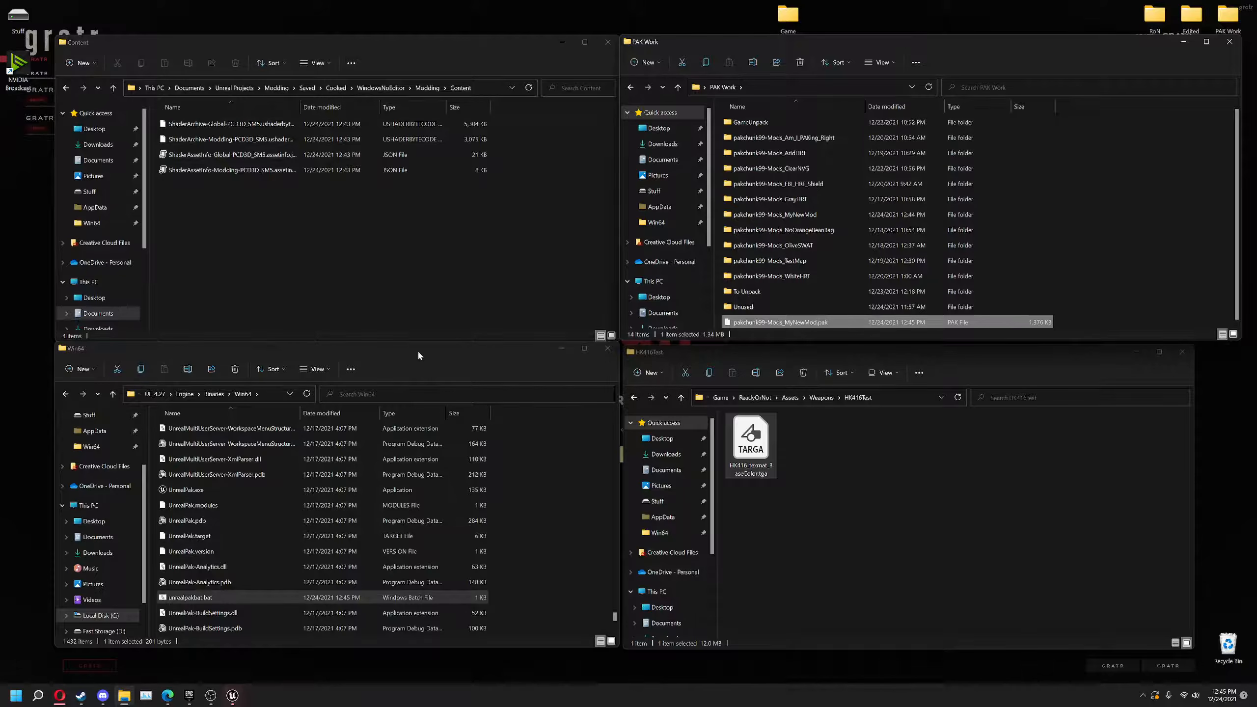
mouse_move(124, 695)
left_click(267, 644)
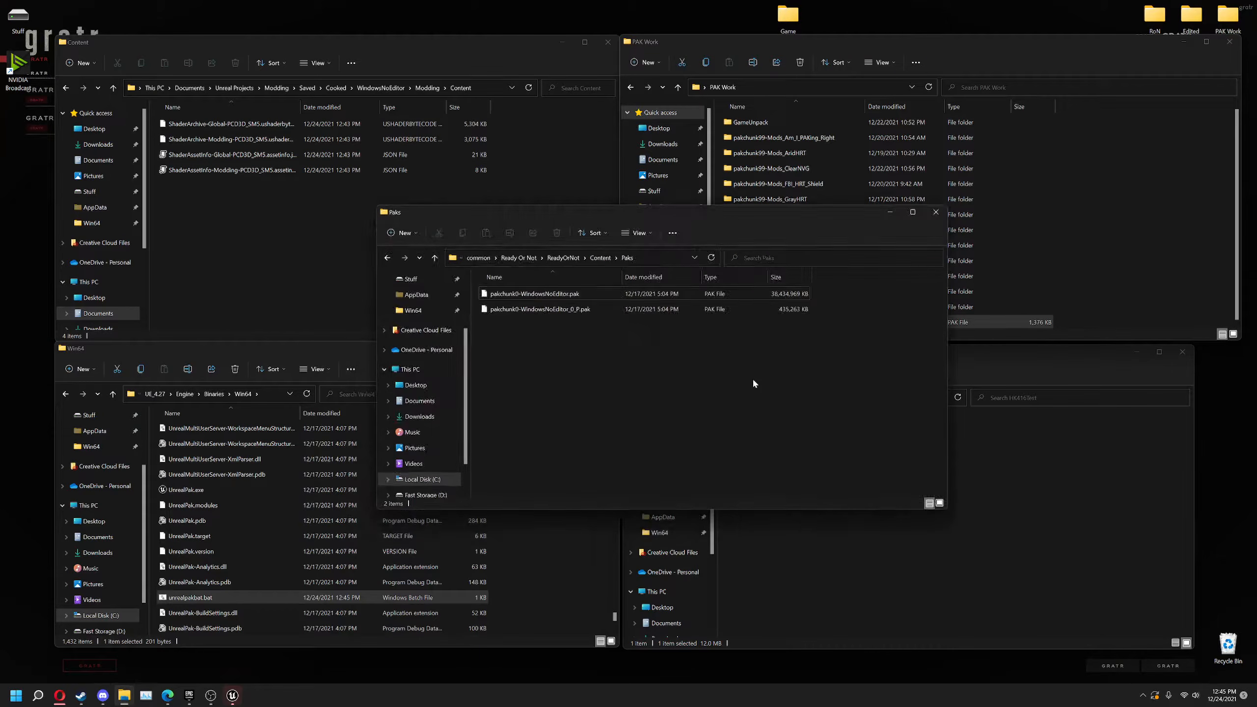